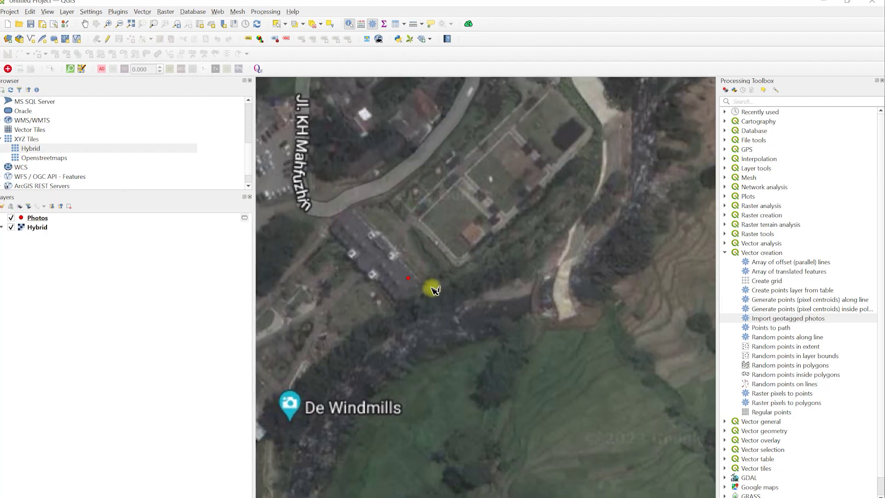
Identify one red Photos point to view its windmill photo, then dismiss the attributes
click(409, 280)
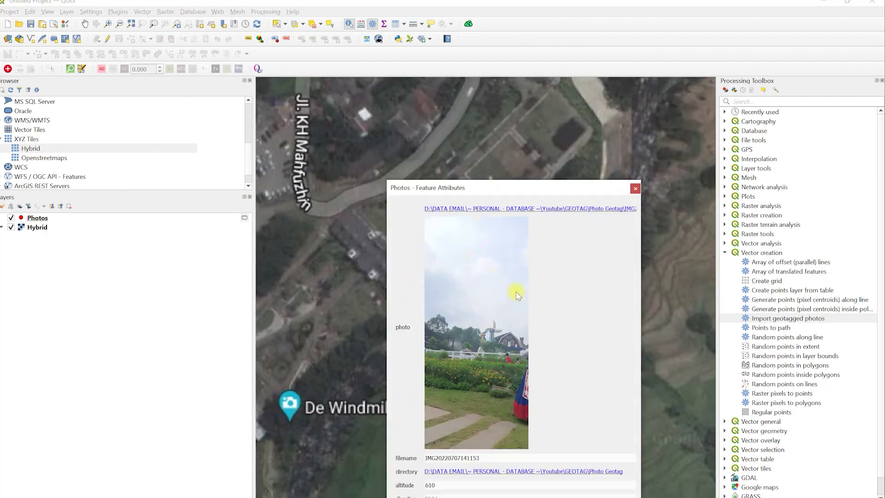
click(635, 188)
scroll(588, 215, down, 3)
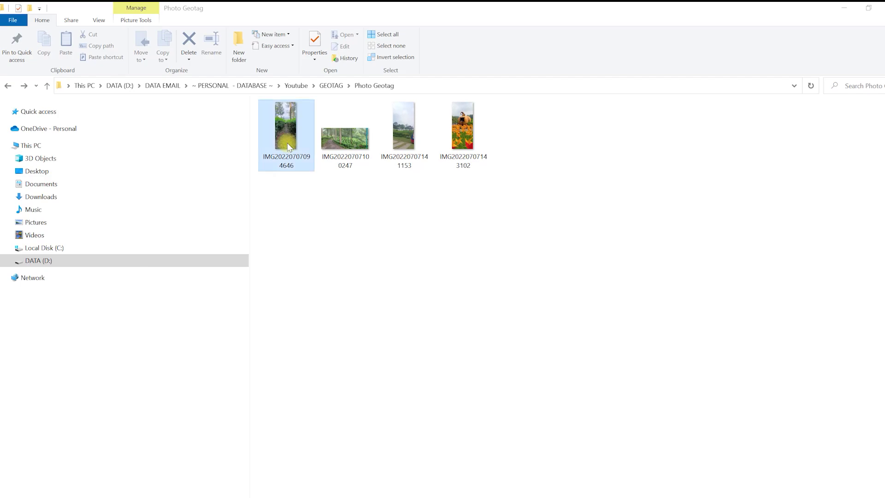
click(462, 136)
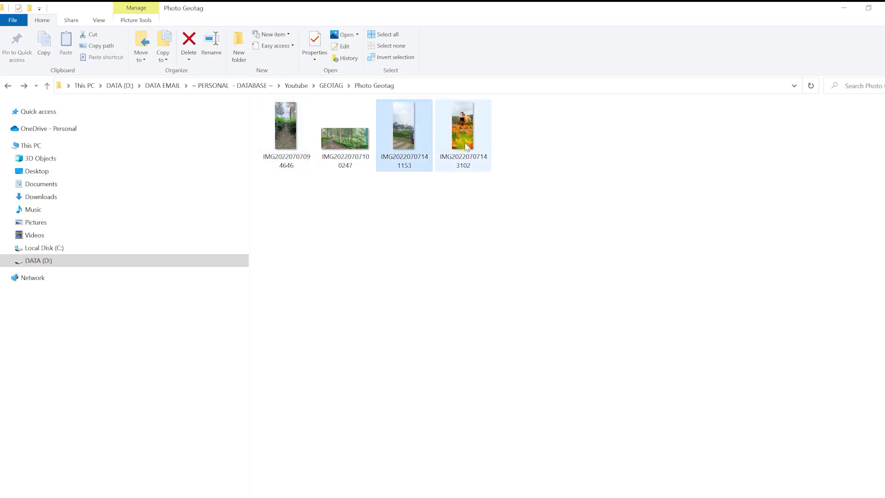
double_click(284, 133)
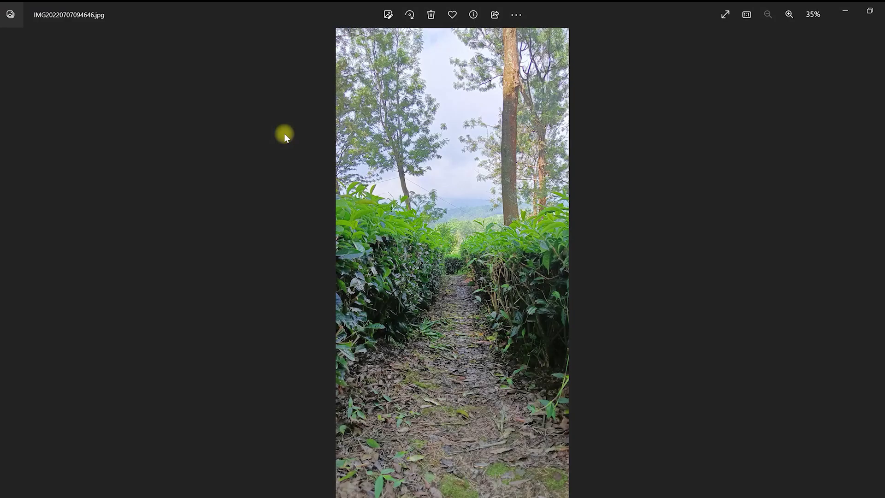
key(Right)
key(Right)
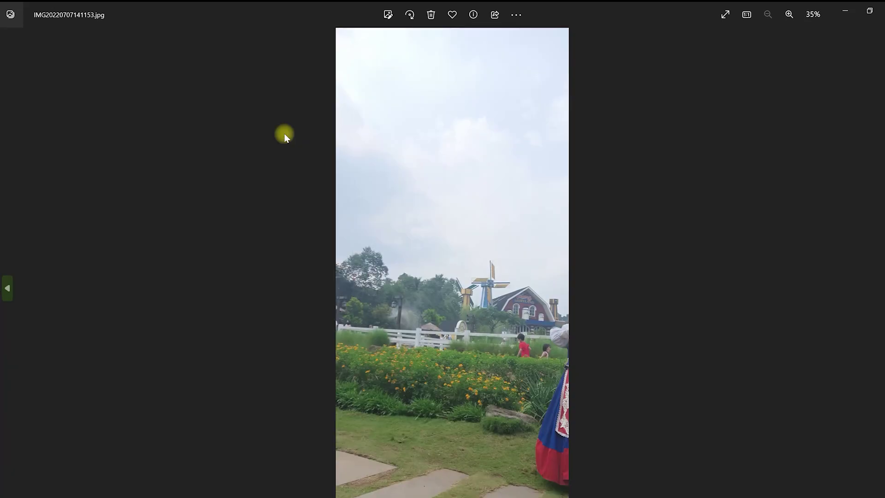
key(Right)
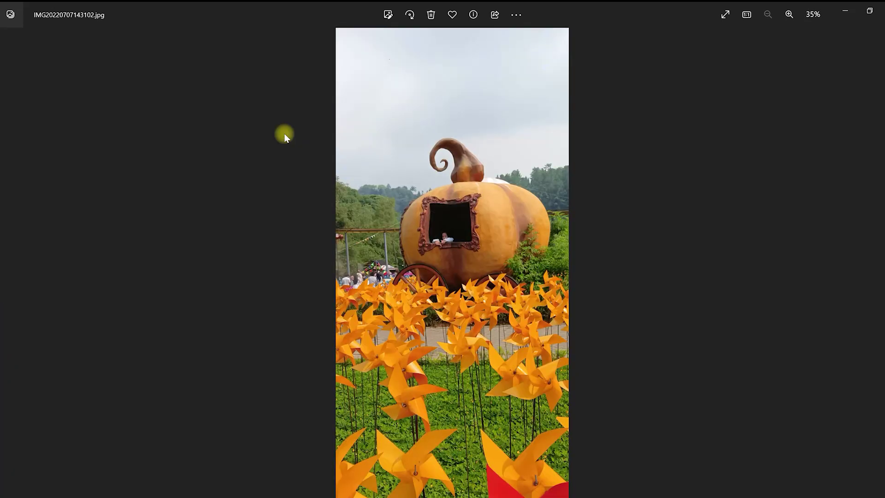
key(Left)
key(Left)
key(Left)
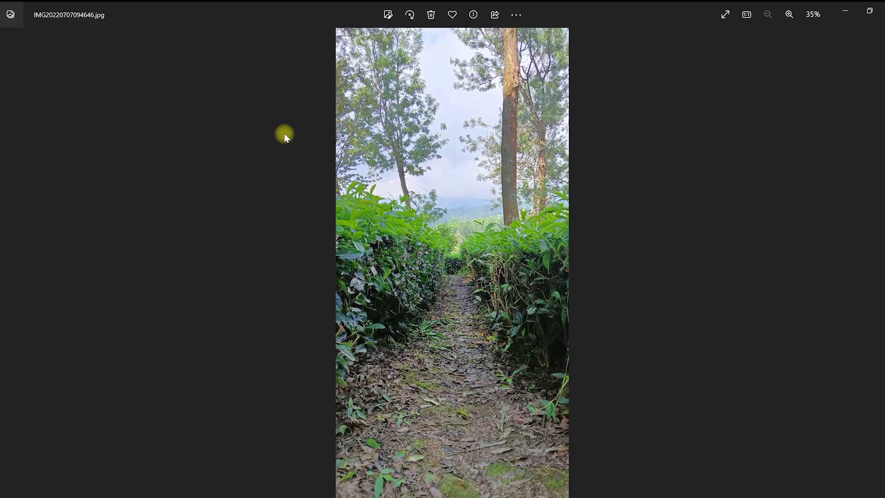
click(880, 11)
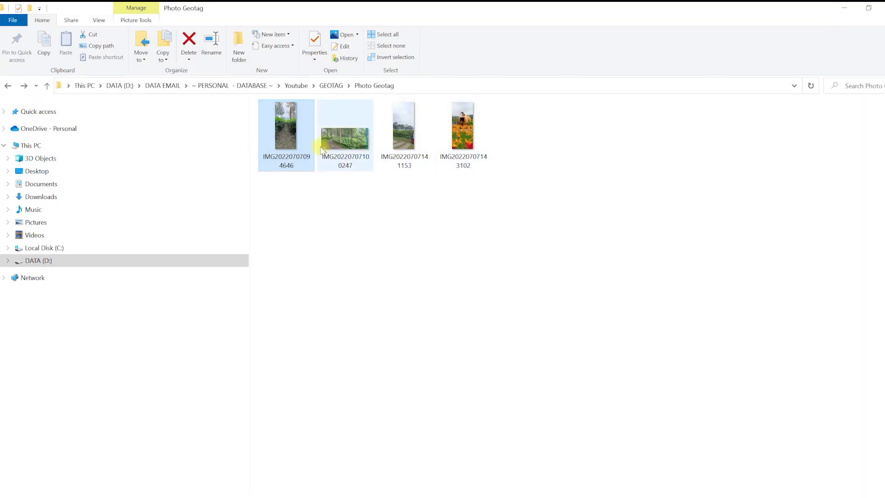
Check the first photo's GPS latitude, longitude and altitude in its Properties Details, then cancel
right_click(299, 149)
click(348, 488)
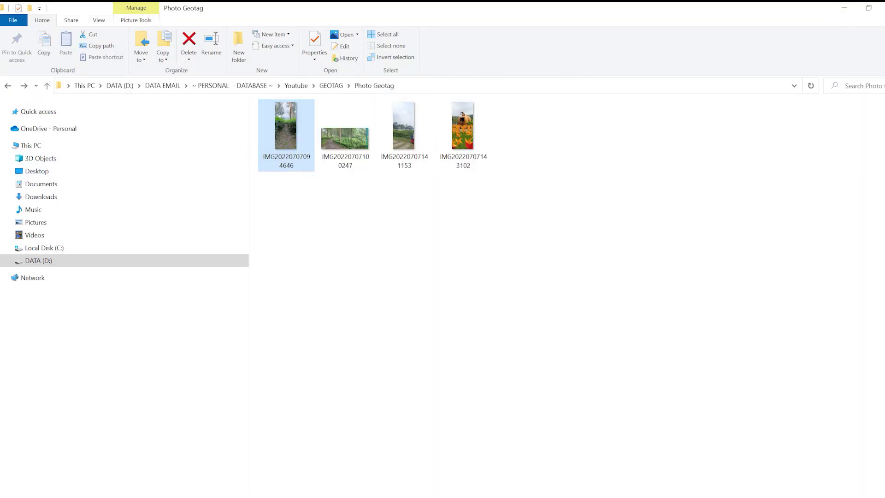
click(342, 170)
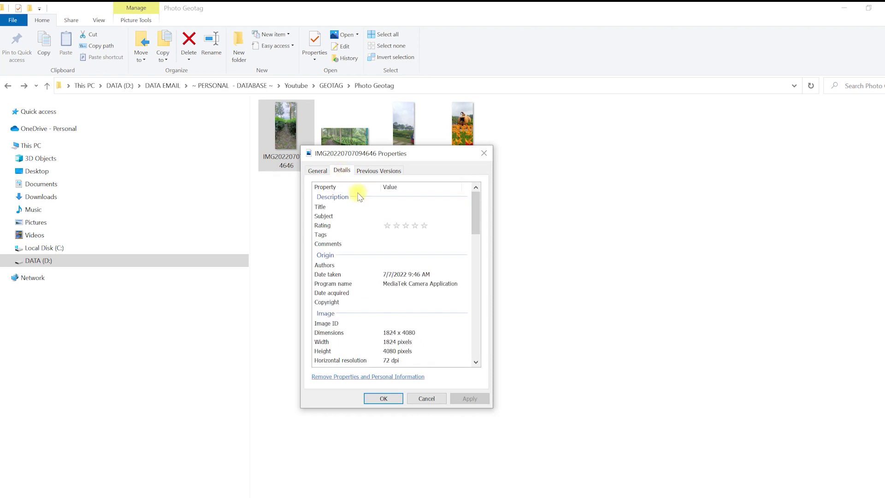
scroll(387, 229, down, 5)
scroll(401, 270, down, 3)
scroll(411, 311, down, 2)
click(421, 337)
scroll(420, 339, down, 3)
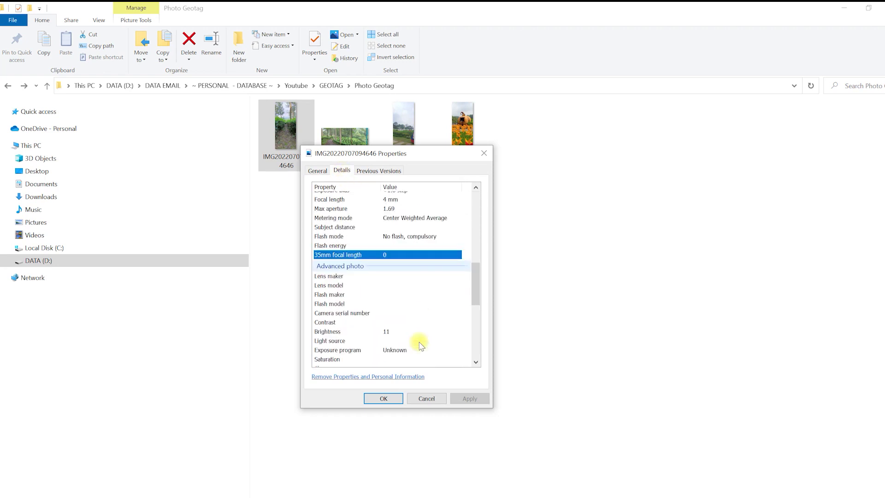
scroll(420, 342, down, 4)
click(322, 294)
click(421, 311)
click(375, 293)
click(426, 398)
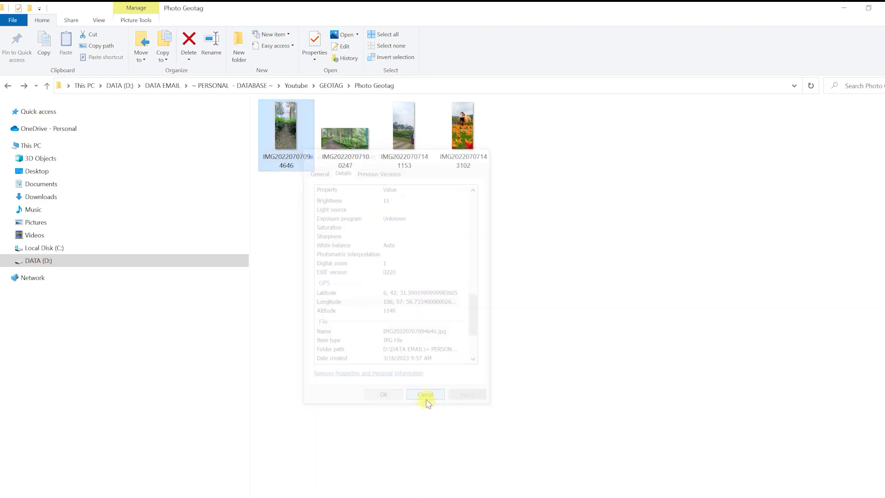
Check the second photo's GPS latitude and longitude the same way, then select the third photo
click(346, 139)
right_click(345, 138)
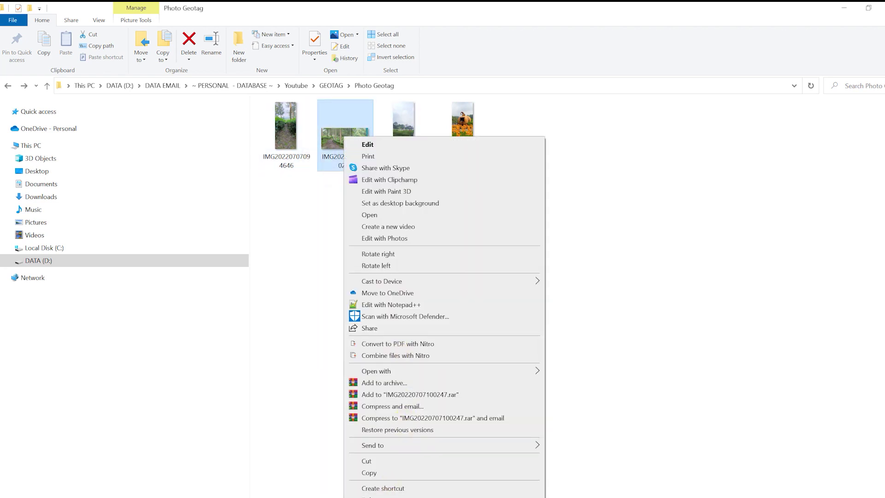
click(387, 488)
click(389, 161)
scroll(431, 277, down, 4)
scroll(466, 293, down, 2)
scroll(468, 301, down, 4)
scroll(469, 308, down, 4)
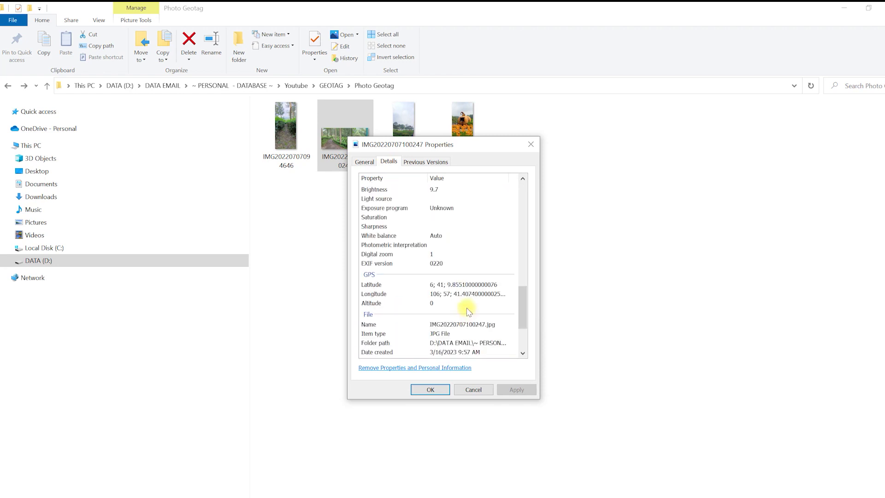
click(372, 285)
click(446, 294)
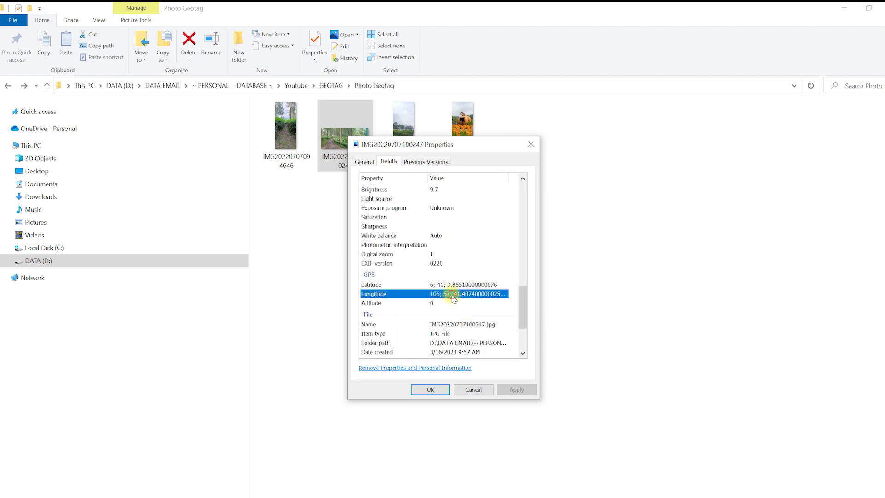
click(472, 389)
click(404, 131)
right_click(402, 134)
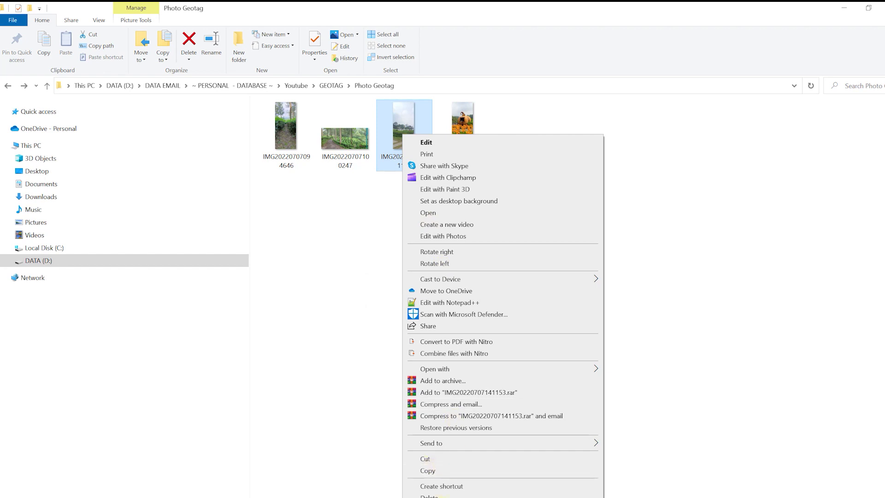
Review the third photo's GPS latitude in its Properties Details, then cancel
click(432, 497)
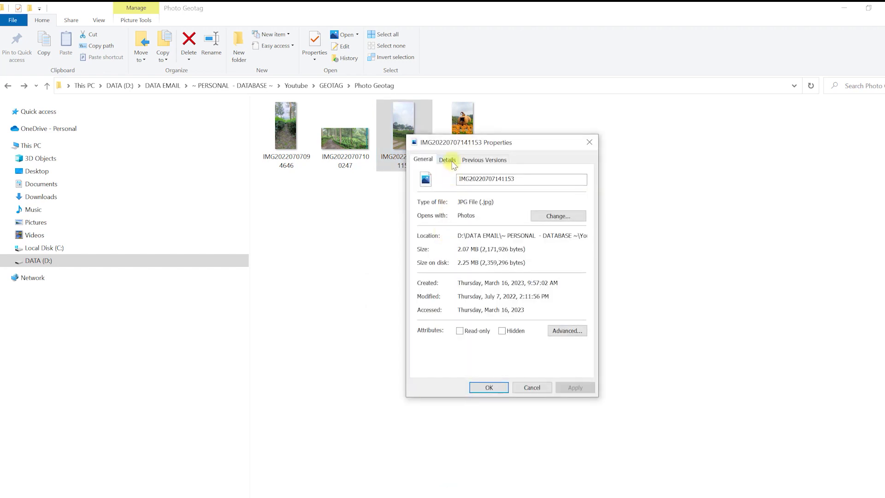
click(447, 160)
scroll(494, 277, down, 4)
scroll(493, 279, down, 4)
scroll(496, 282, down, 4)
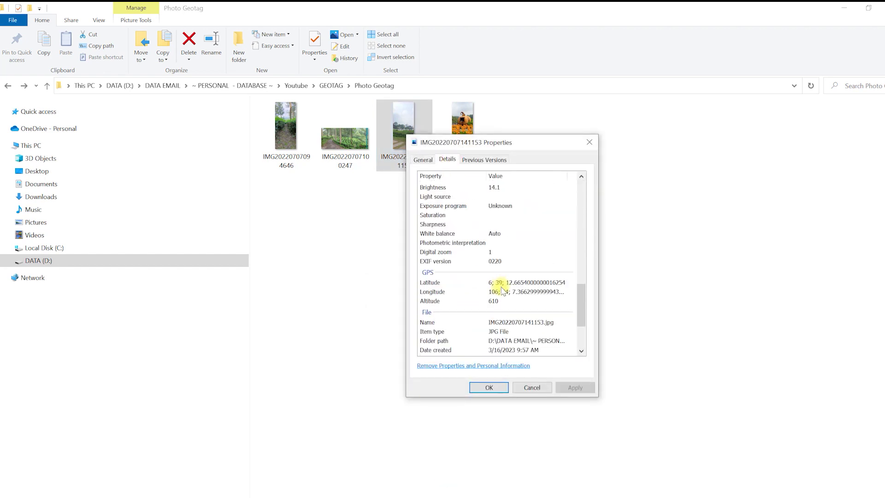
scroll(514, 309, down, 2)
scroll(516, 310, down, 1)
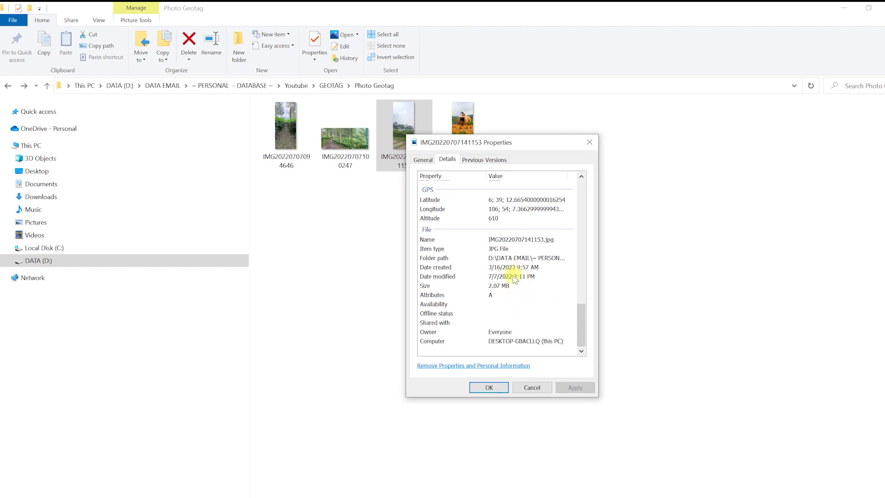
scroll(513, 280, up, 1)
scroll(512, 277, up, 1)
click(505, 261)
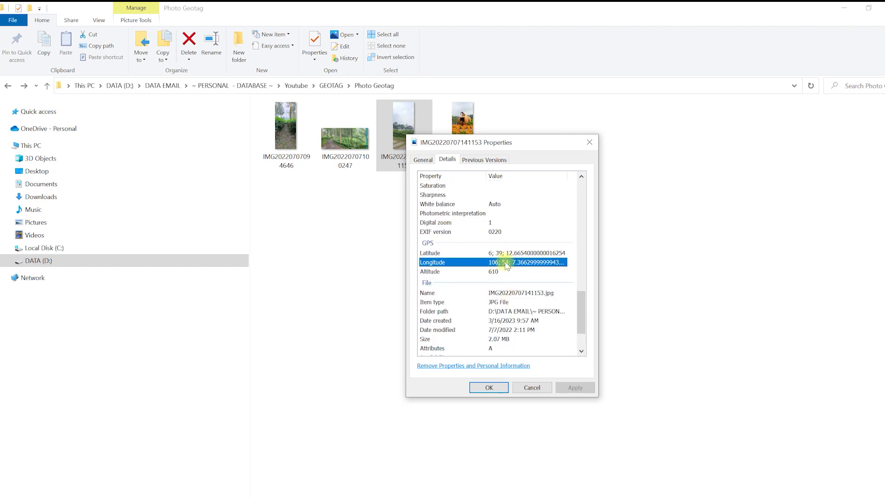
click(532, 387)
Review the fourth photo's GPS latitude and longitude in its Properties Details, then close
click(464, 138)
right_click(467, 143)
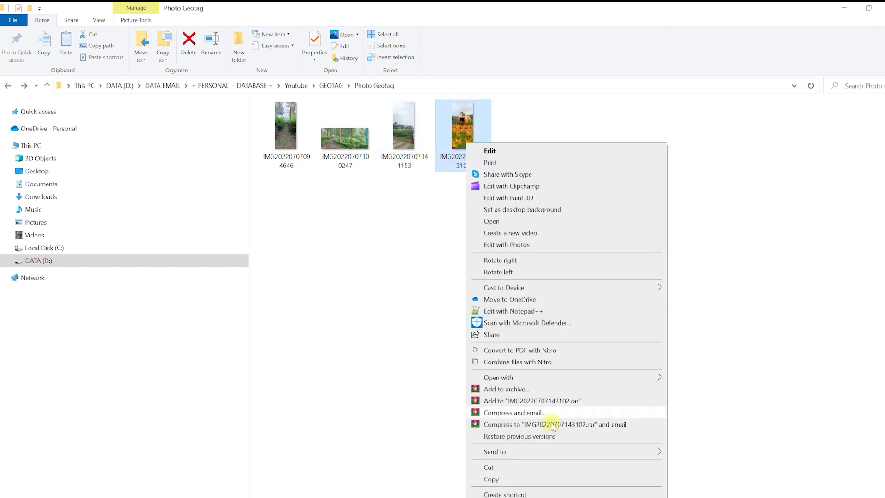
key(r)
click(511, 168)
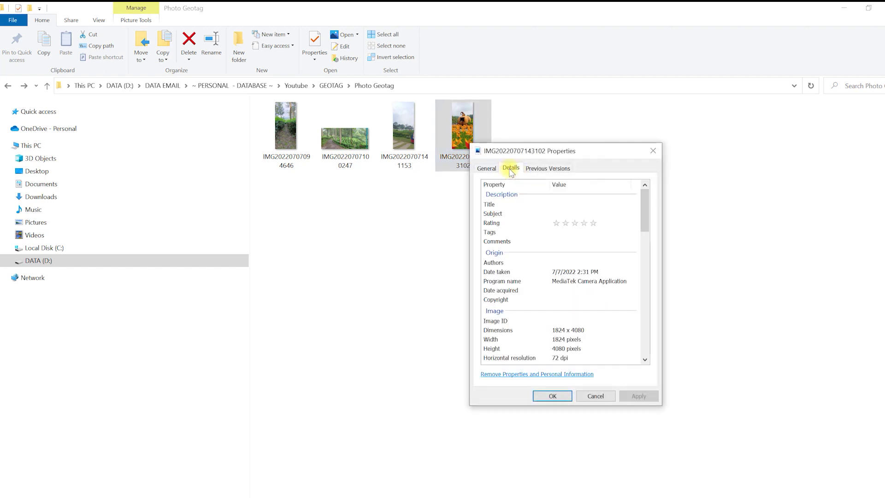
scroll(541, 317, down, 3)
scroll(542, 317, down, 2)
scroll(542, 318, down, 2)
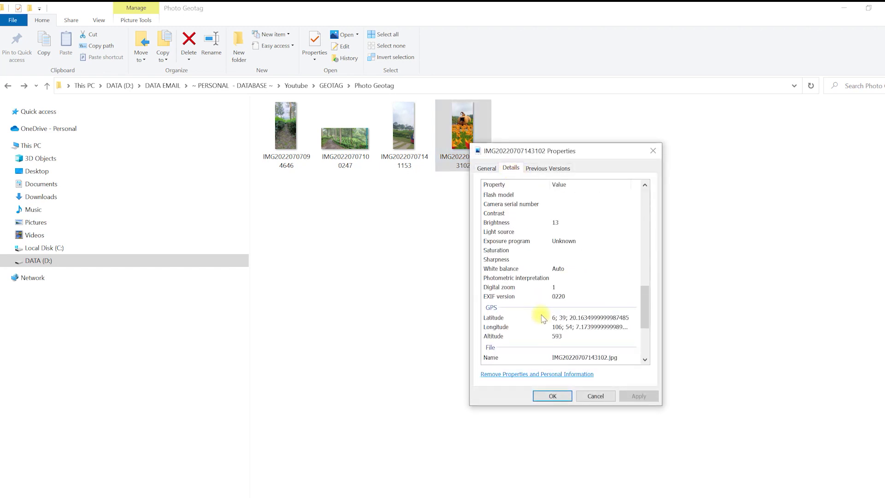
scroll(545, 322, down, 1)
scroll(546, 322, down, 1)
scroll(545, 322, down, 1)
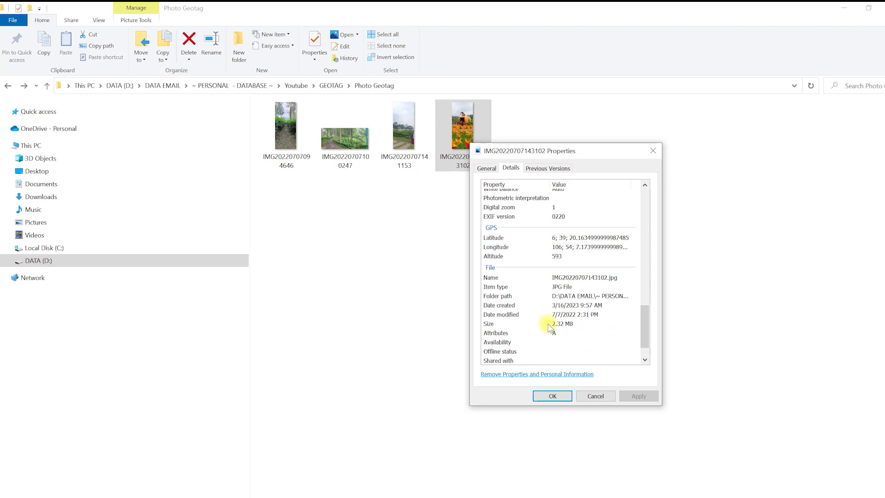
click(588, 238)
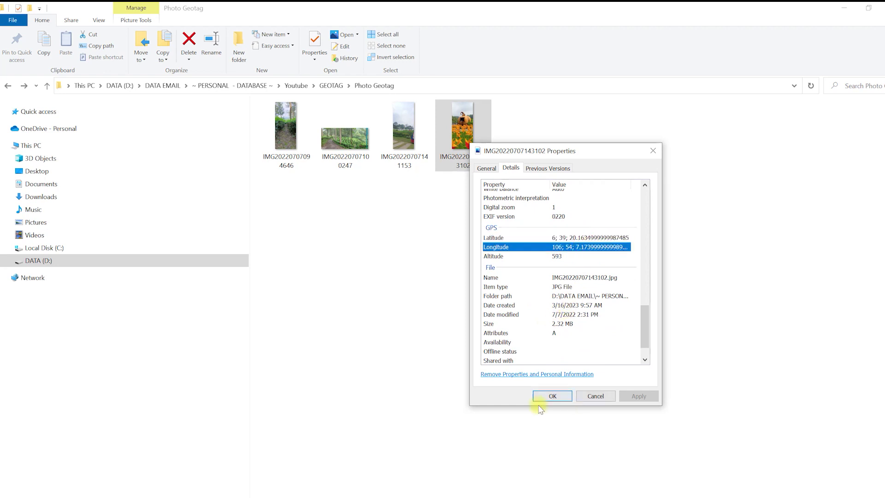
click(563, 238)
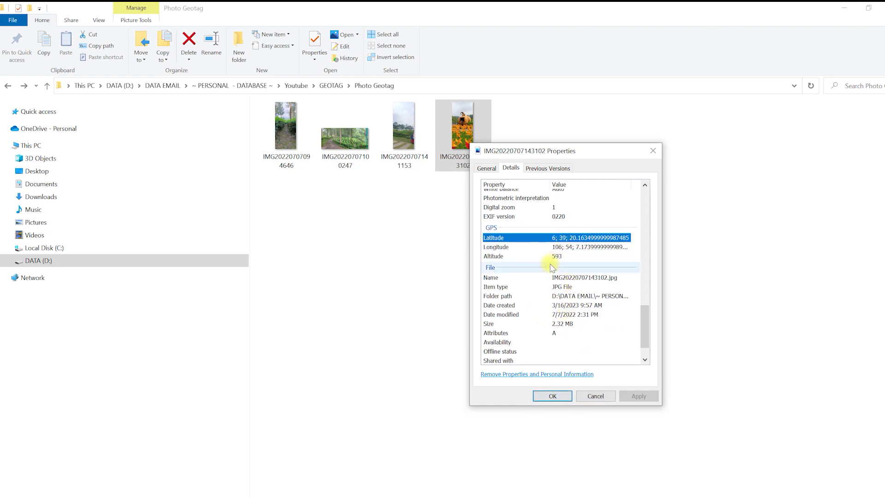
scroll(581, 304, up, 1)
click(581, 302)
click(552, 396)
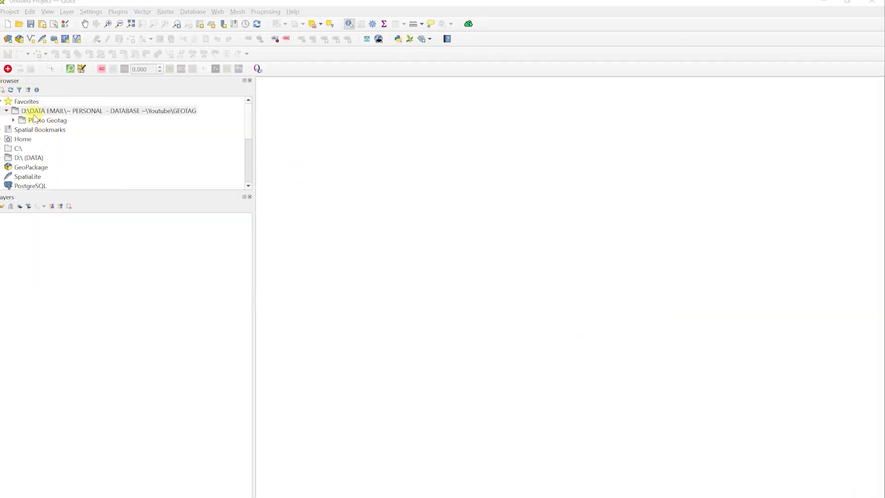
Add the four JPGs from the Photo Geotag folder to the map as image layers
click(7, 112)
click(7, 112)
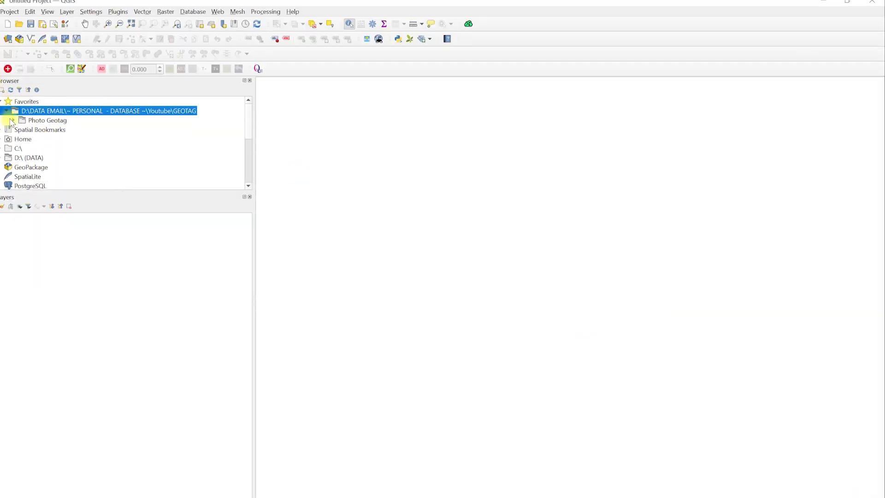
click(11, 122)
click(55, 130)
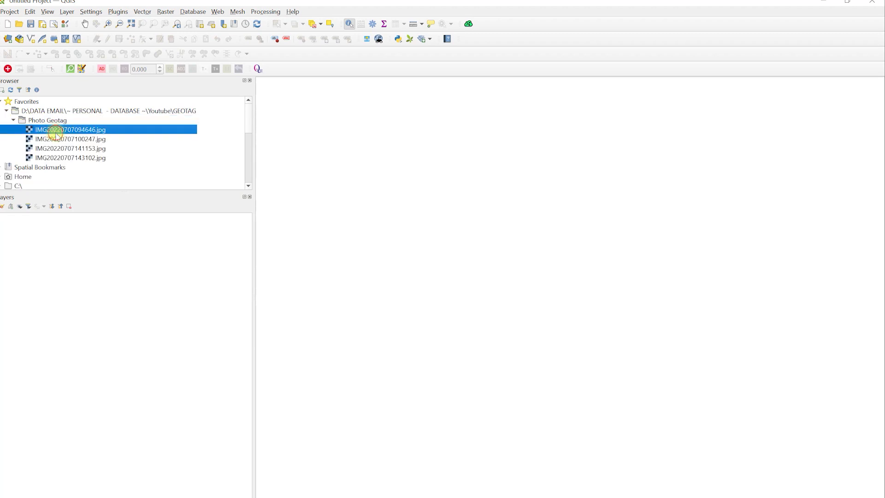
double_click(60, 133)
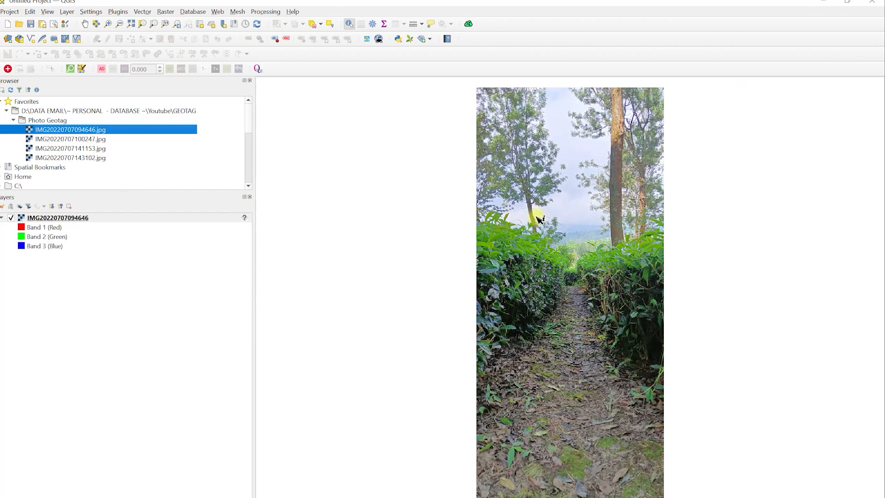
double_click(89, 138)
double_click(94, 148)
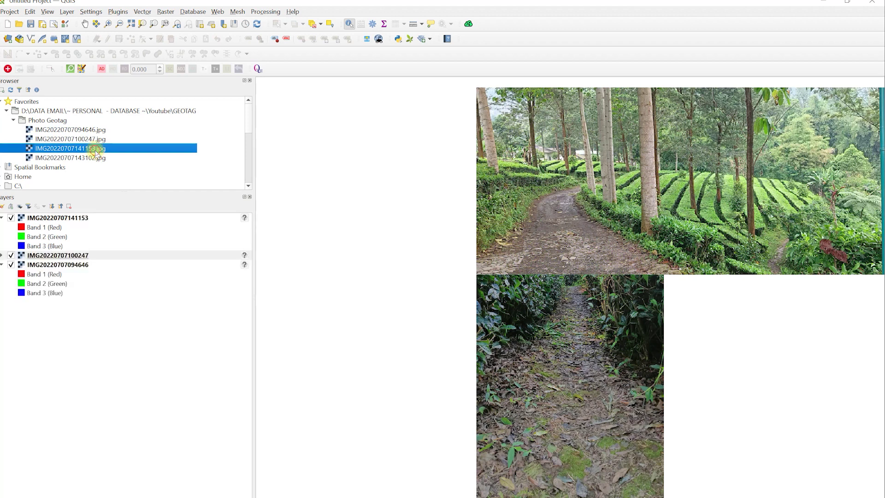
double_click(95, 158)
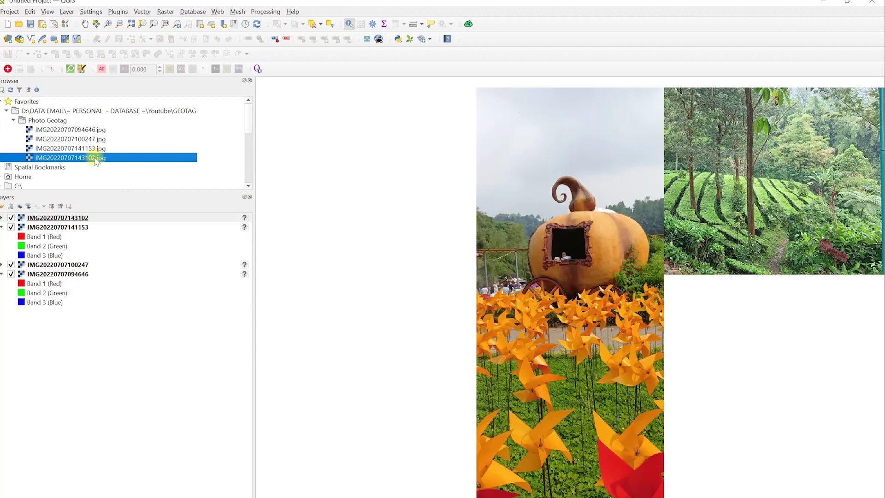
Select all four photo layers and remove them from the project
click(76, 218)
shift+click(66, 275)
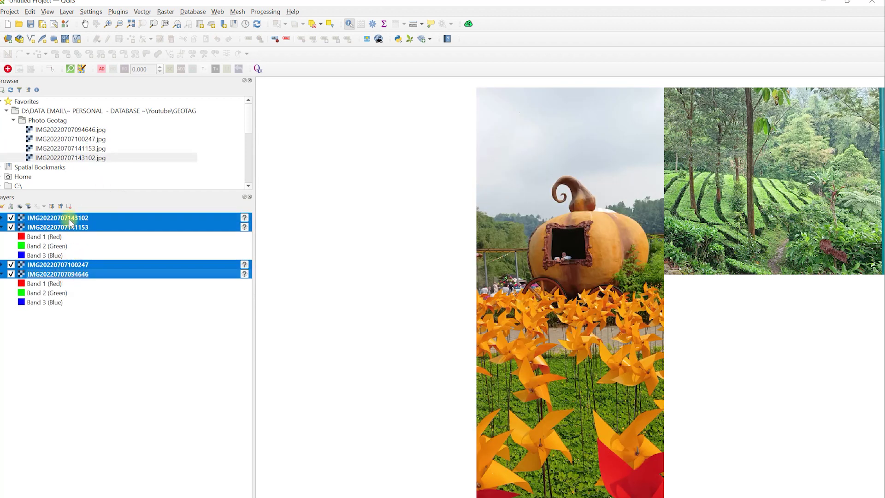
click(68, 206)
click(447, 280)
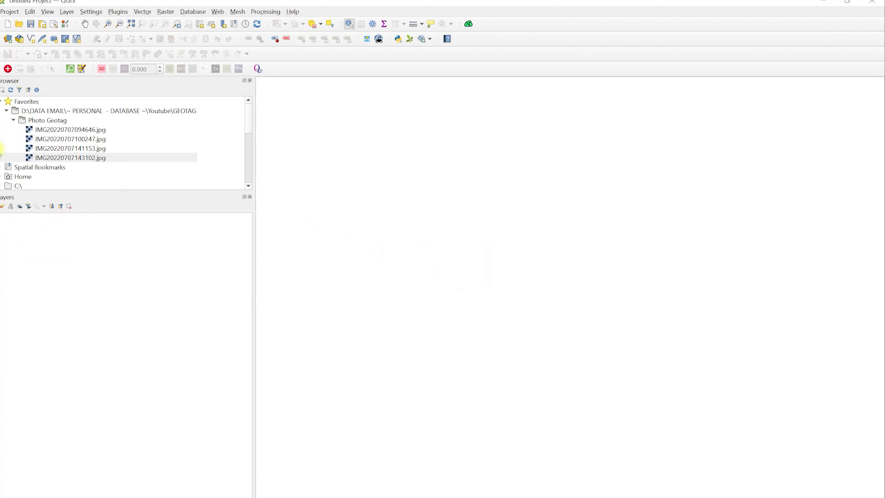
click(59, 130)
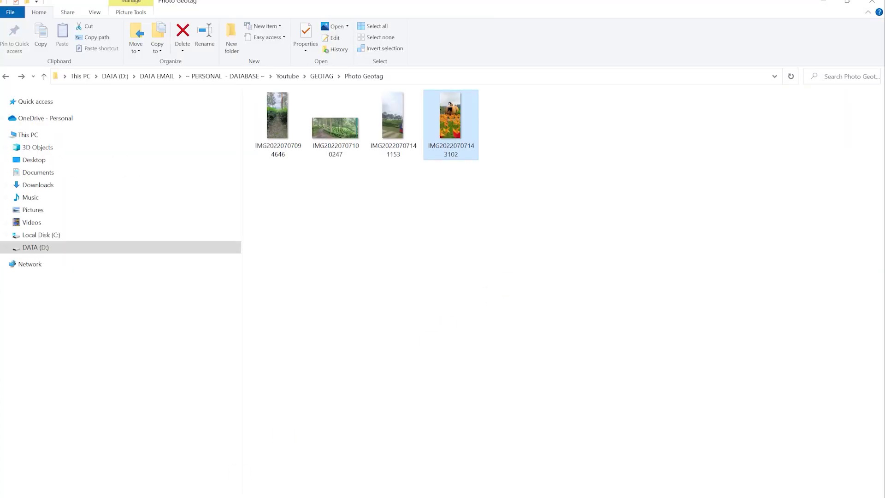
click(326, 133)
key(Right)
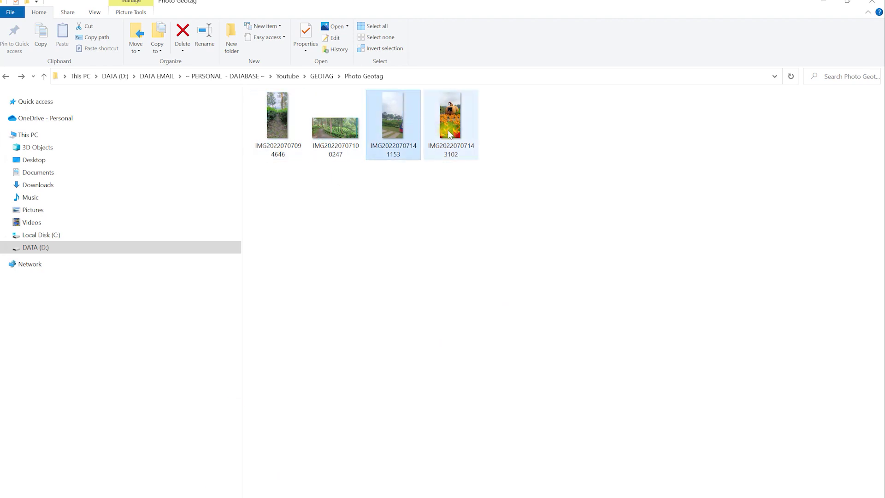
key(Right)
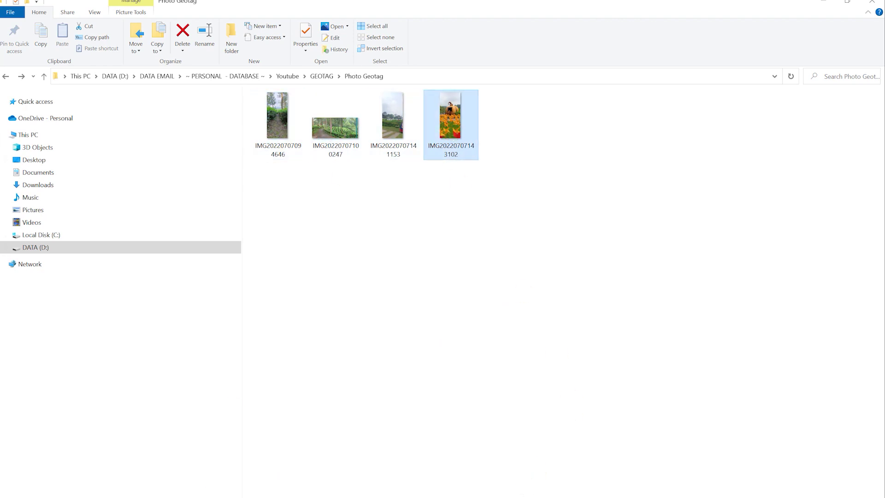
Launch Import geotagged photos from the Processing Toolbox's Vector creation group
click(13, 121)
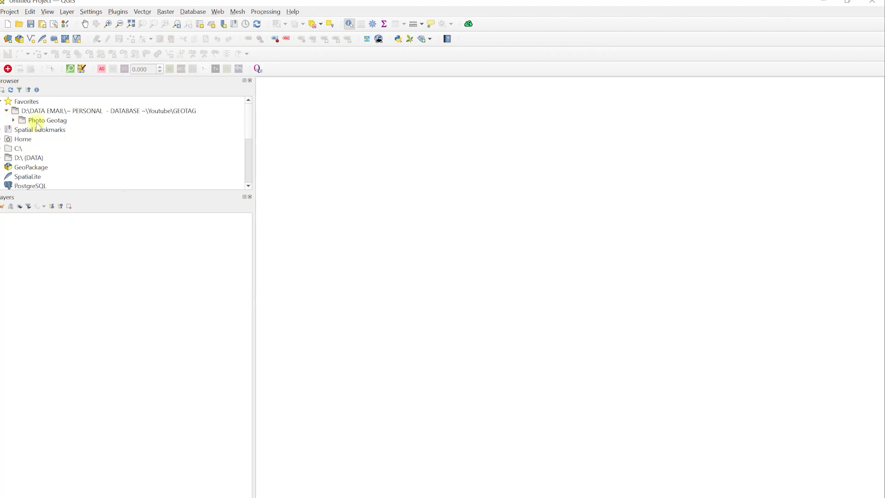
click(49, 112)
click(49, 111)
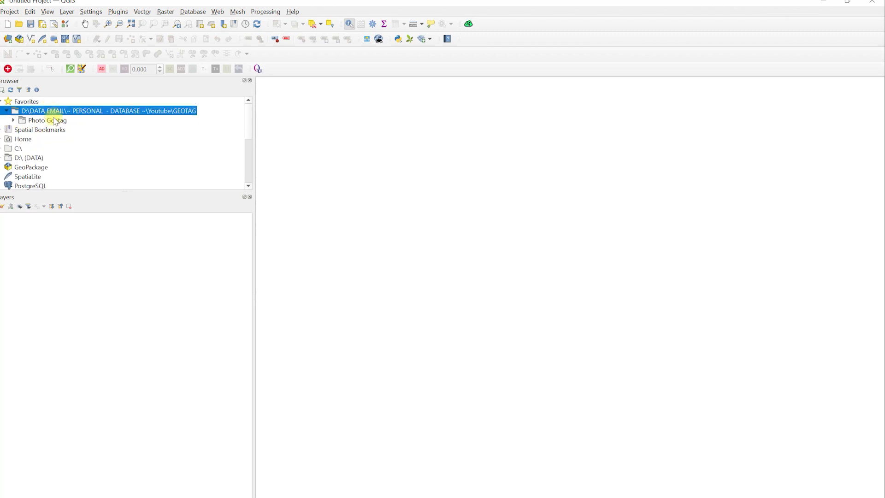
click(277, 11)
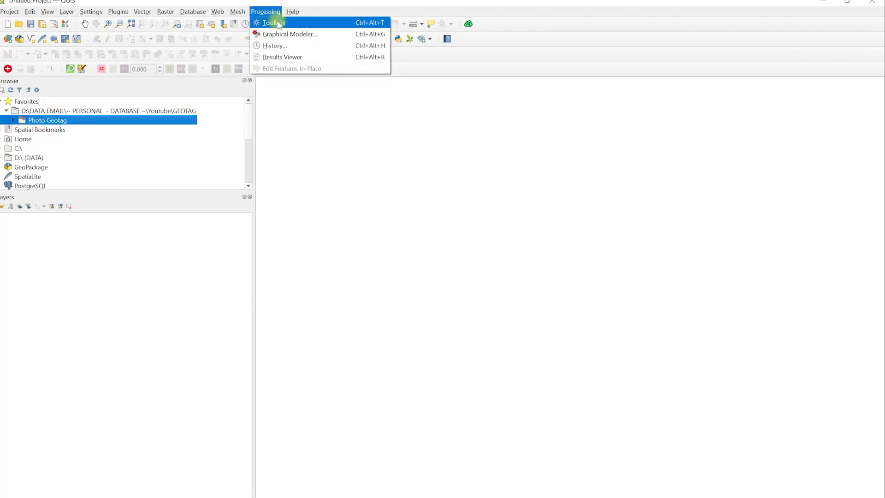
click(278, 23)
click(371, 24)
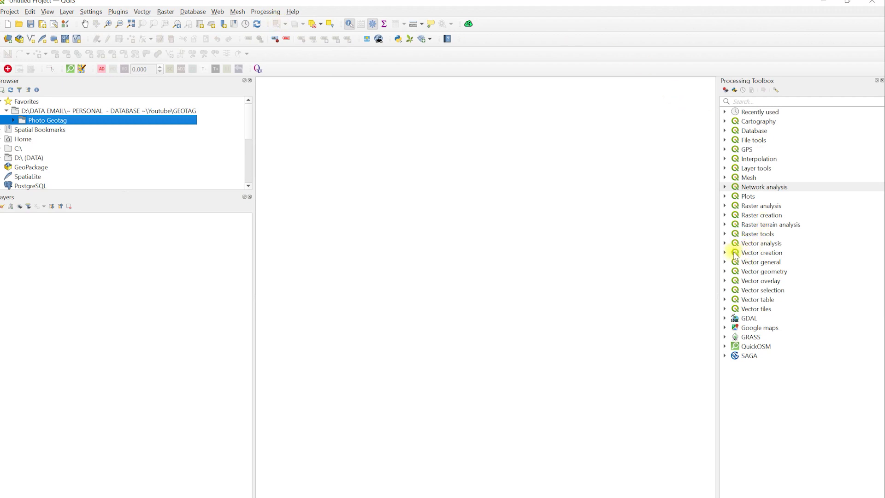
click(730, 253)
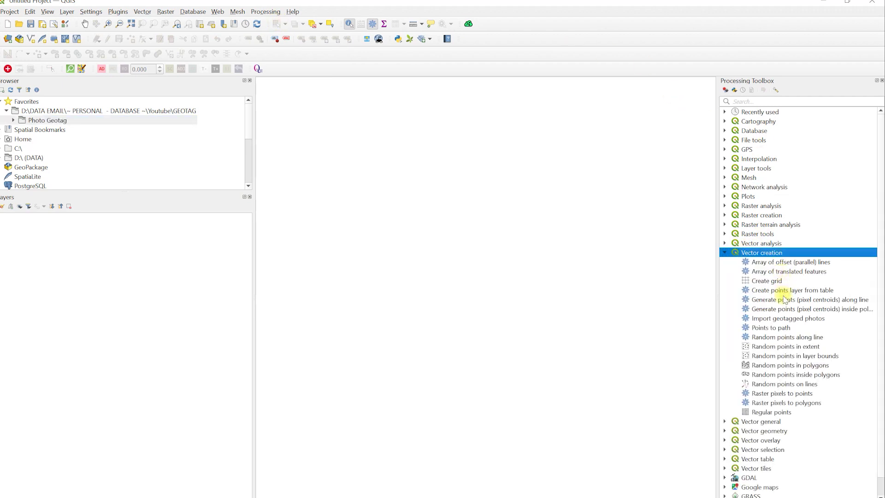
click(783, 319)
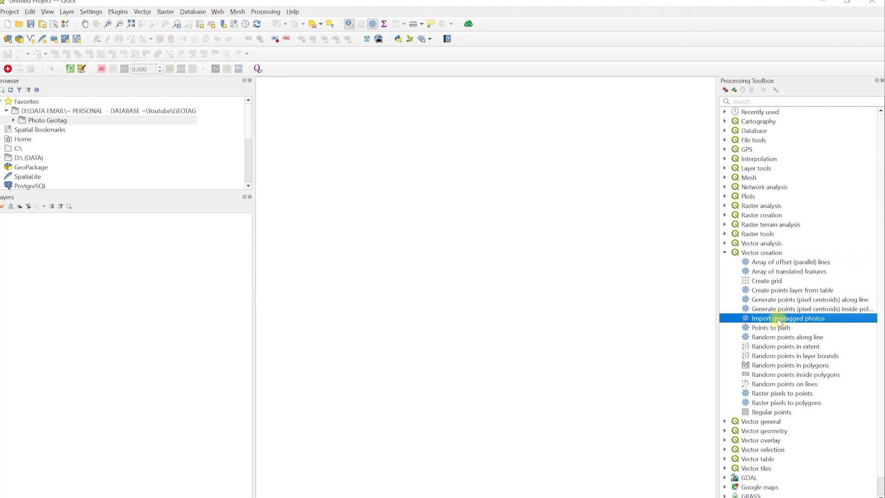
double_click(842, 319)
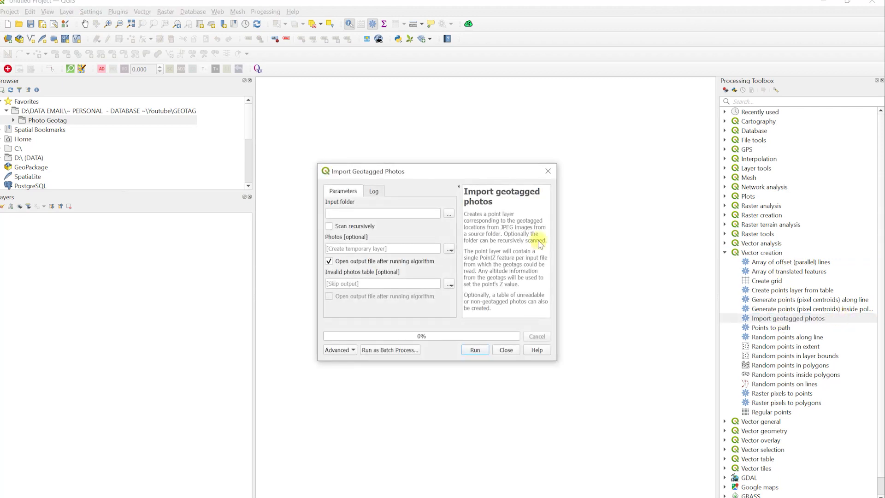
Set Photo Geotag as the input folder and run the import, producing the Photos layer
click(373, 212)
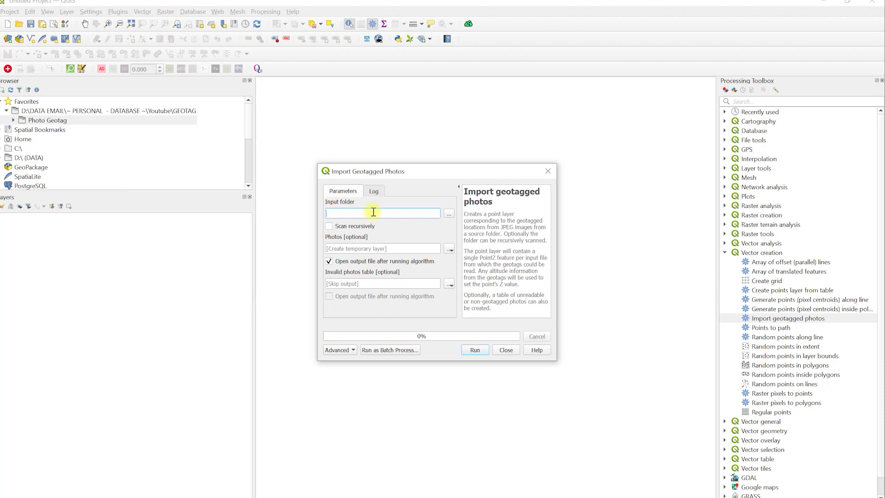
click(448, 214)
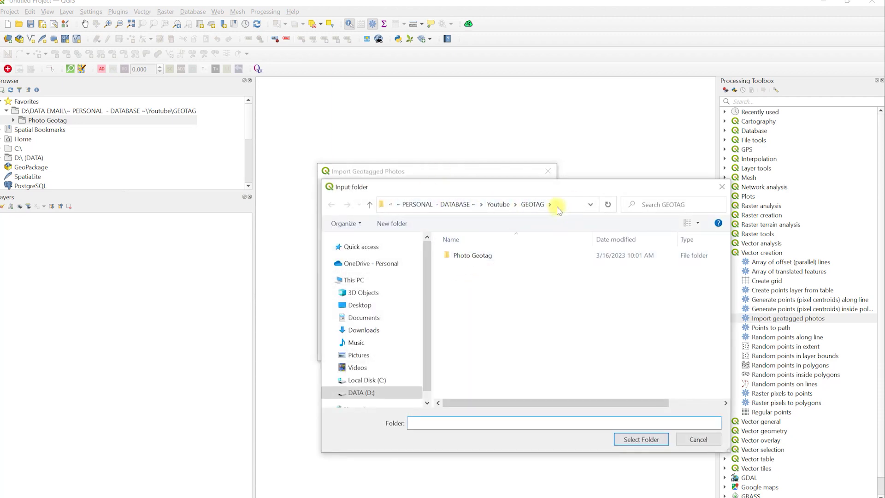
click(474, 255)
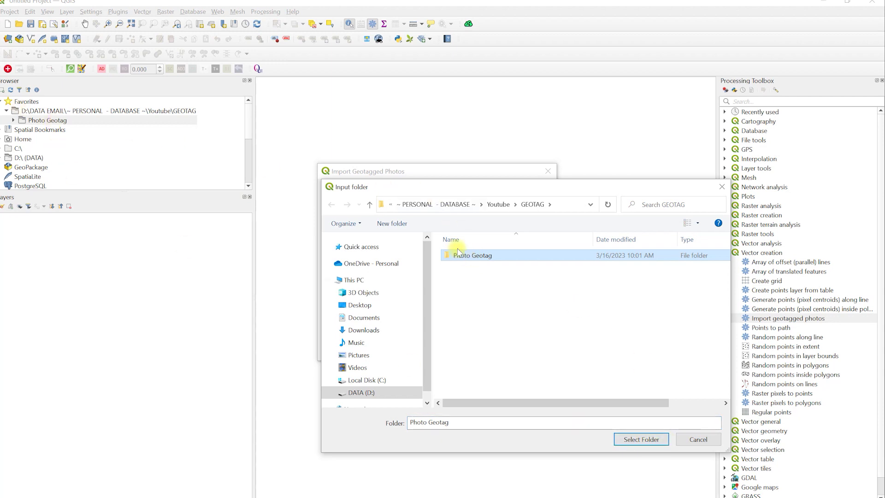
click(637, 439)
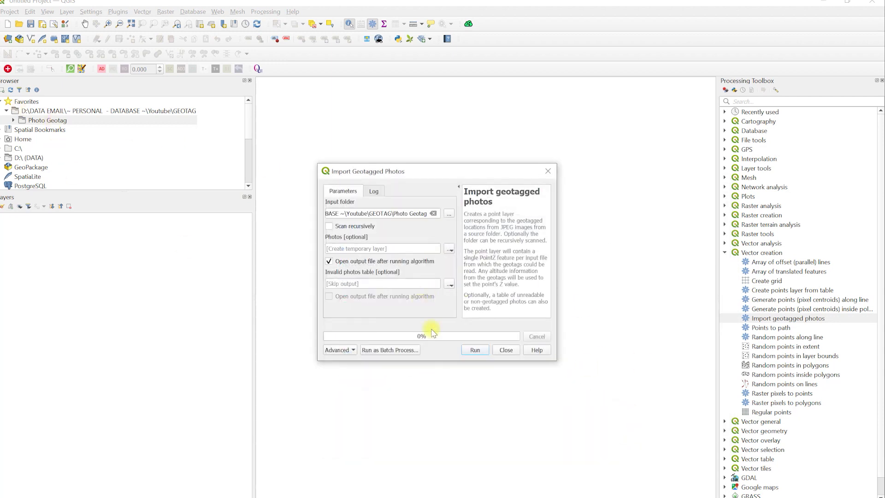
click(477, 350)
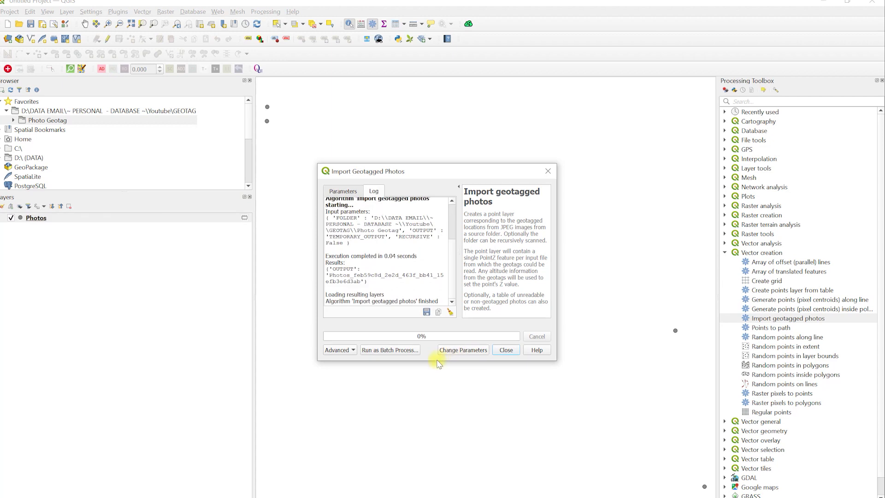
click(506, 350)
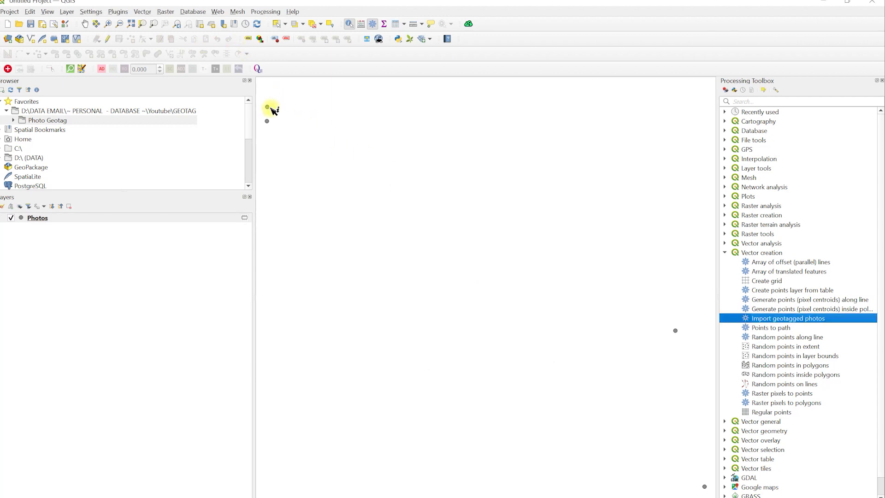
Change the Photos layer's symbol colour to red via its Styles options
right_click(23, 220)
mouse_move(77, 408)
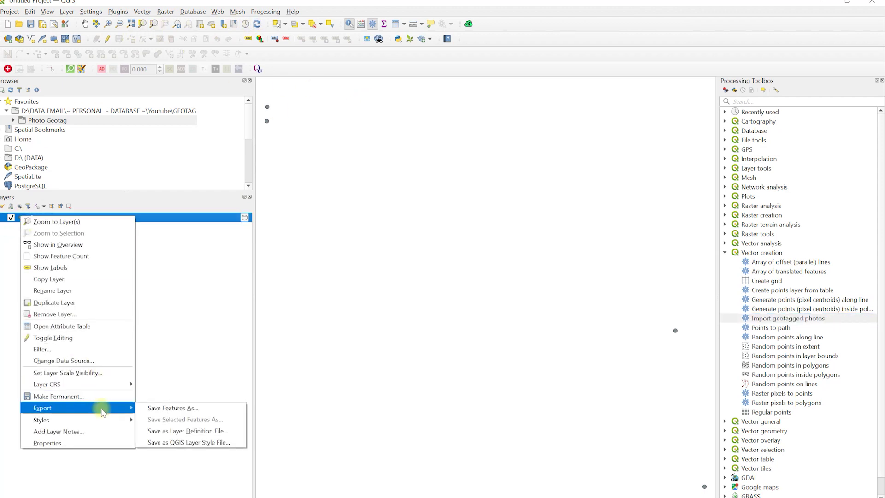
mouse_move(42, 420)
click(256, 418)
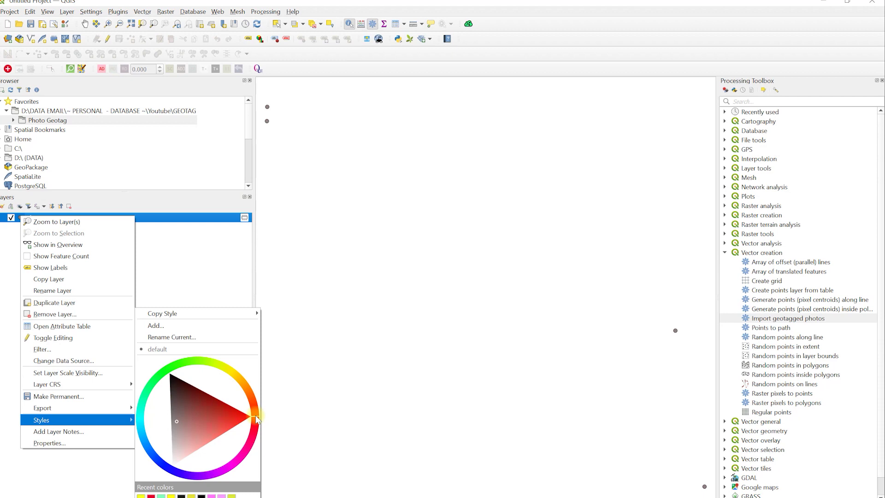
click(464, 45)
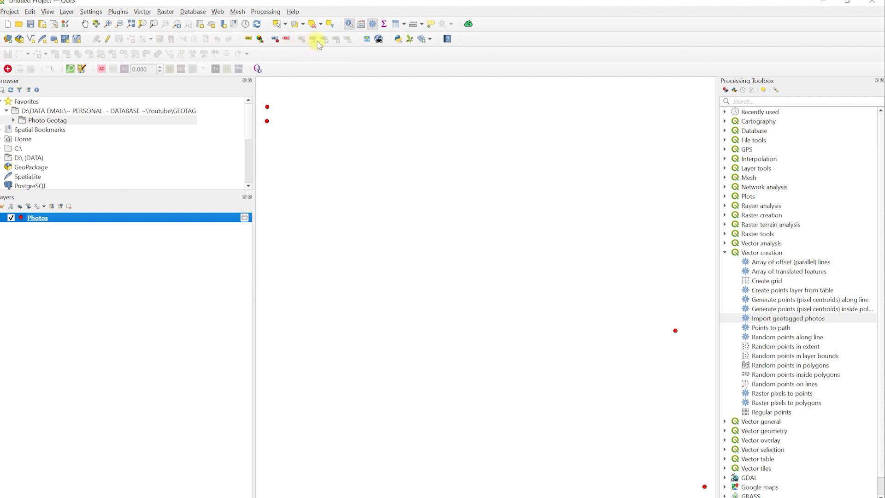
Identify several red points to preview their linked photos, including pumpkin and tea plantation
click(351, 24)
click(351, 25)
click(268, 108)
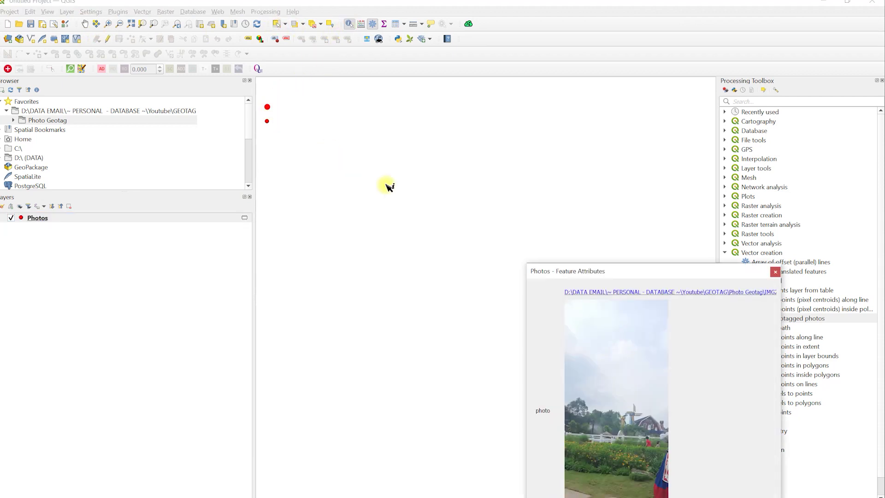
click(775, 271)
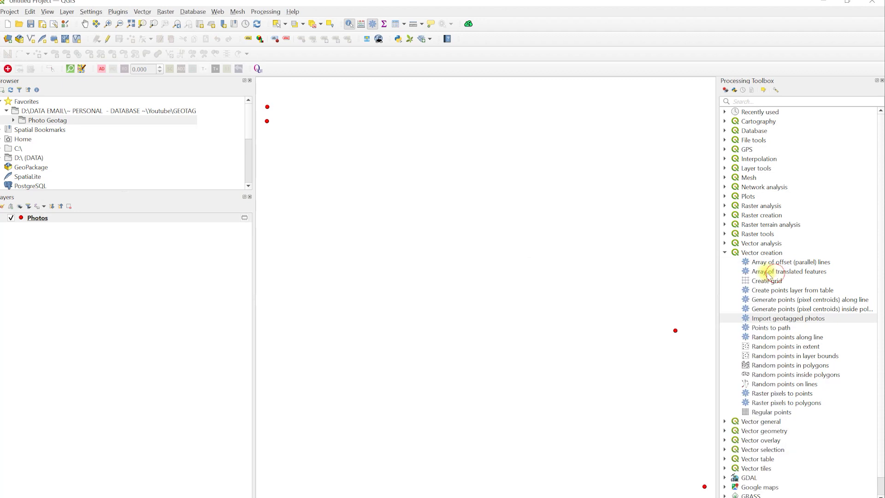
click(268, 120)
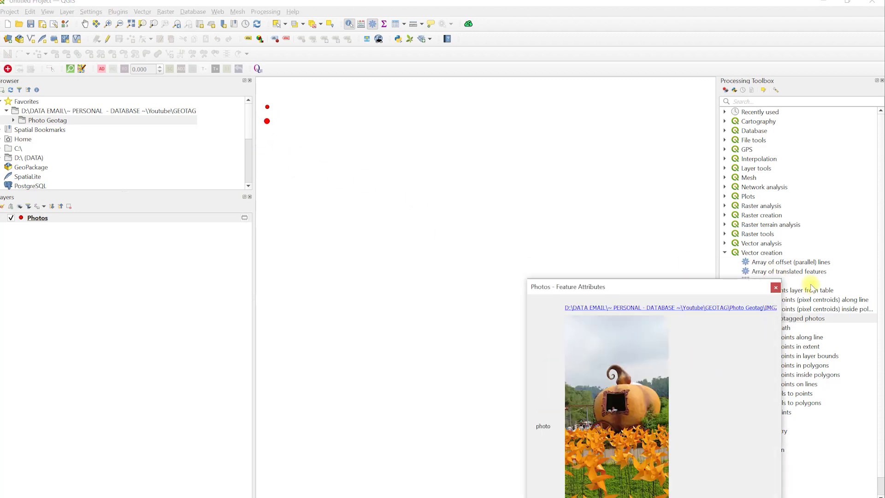
click(775, 288)
click(678, 333)
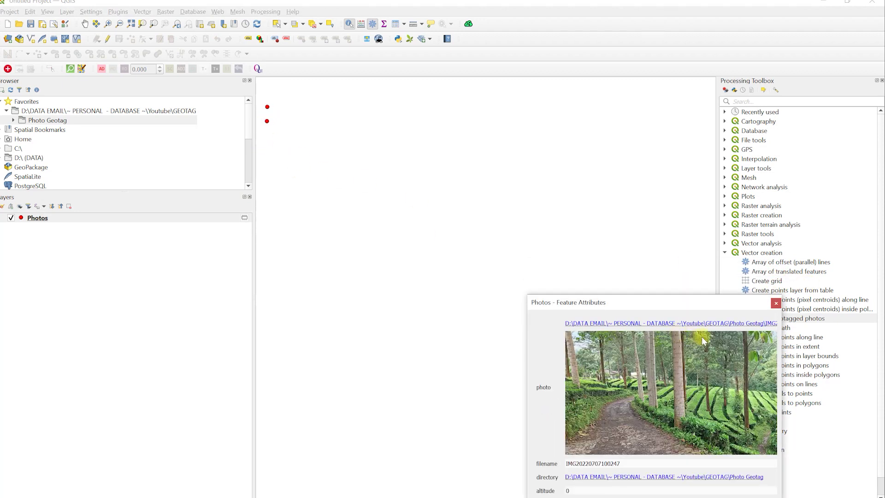
click(776, 301)
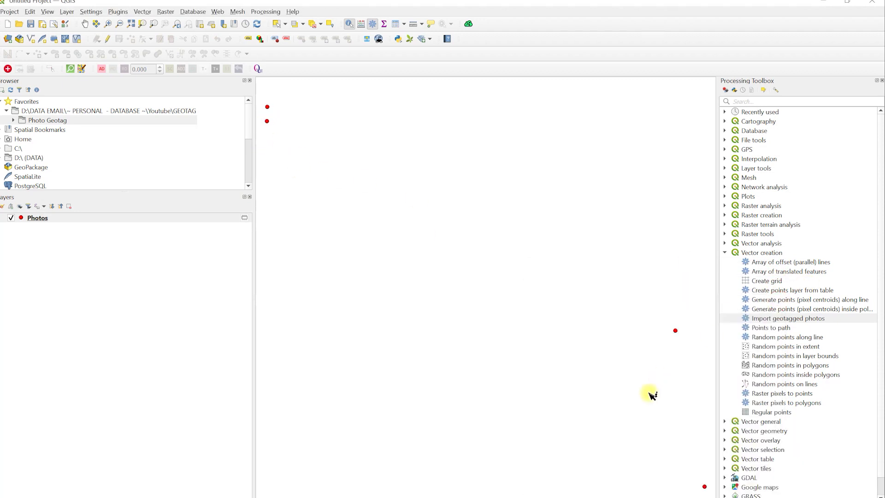
click(605, 420)
drag(694, 324, 550, 174)
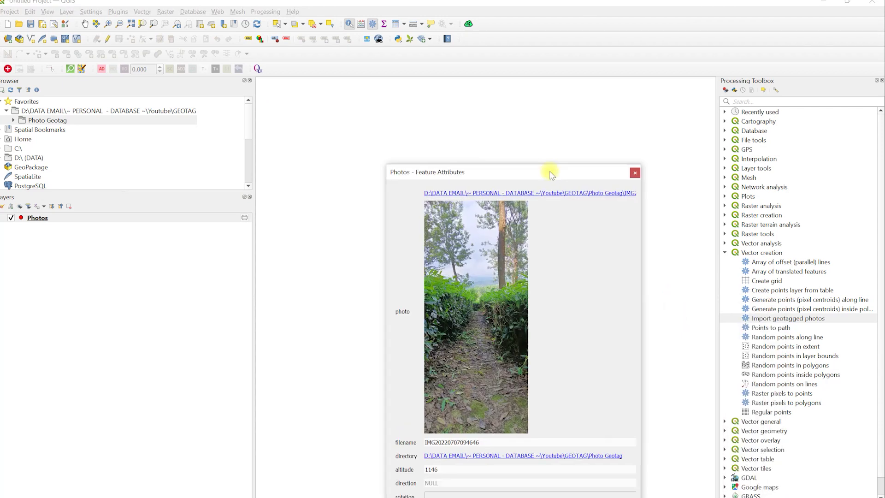
click(634, 172)
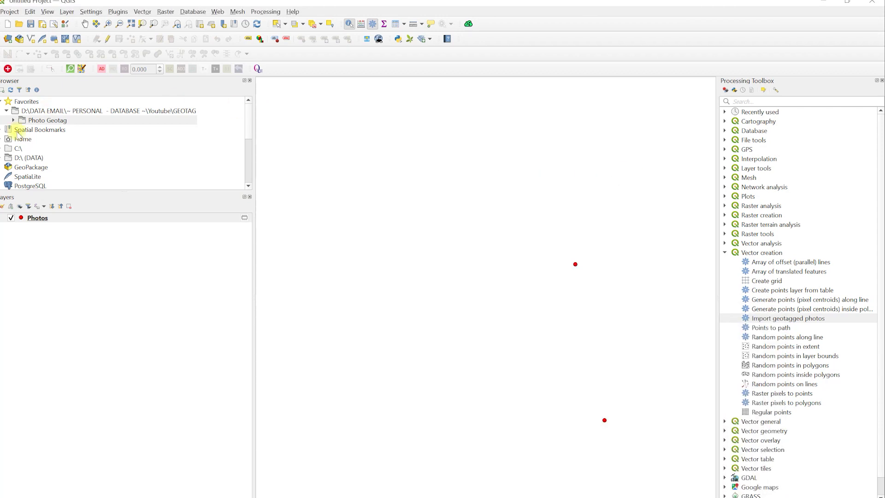
scroll(19, 133, down, 4)
Add the Hybrid XYZ basemap and place it beneath the Photos layer
click(2, 139)
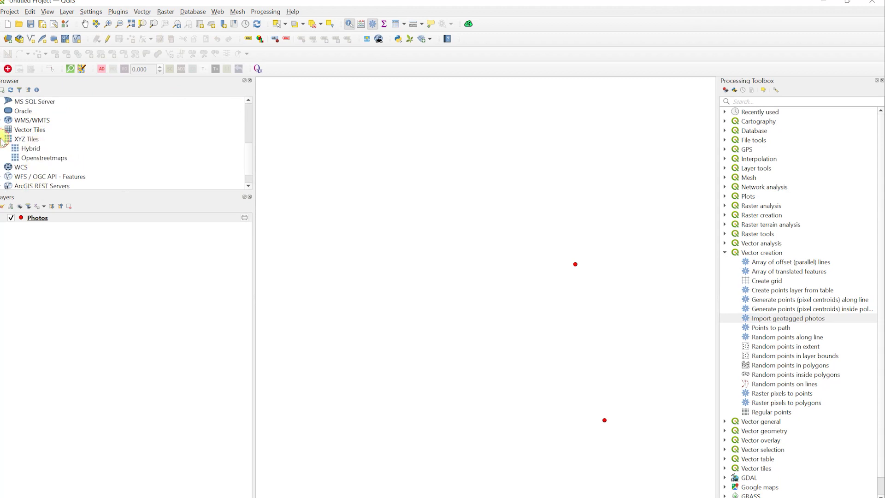
drag(32, 148, 55, 266)
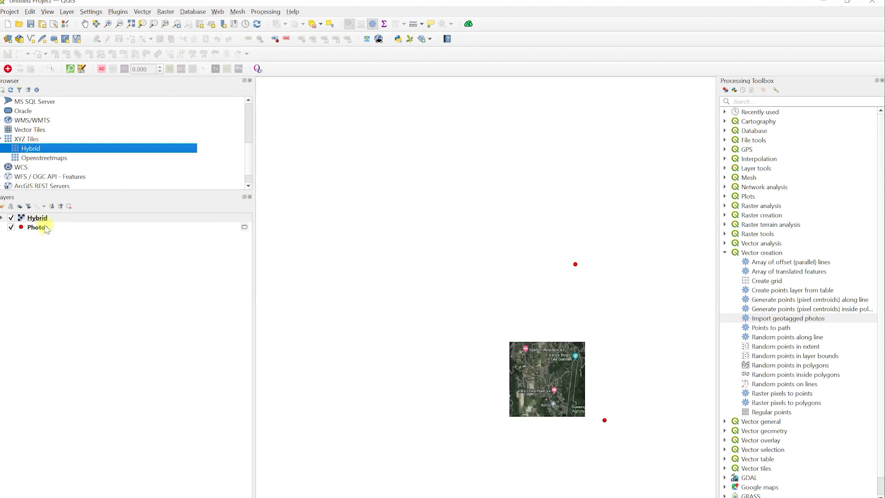
drag(42, 218, 64, 257)
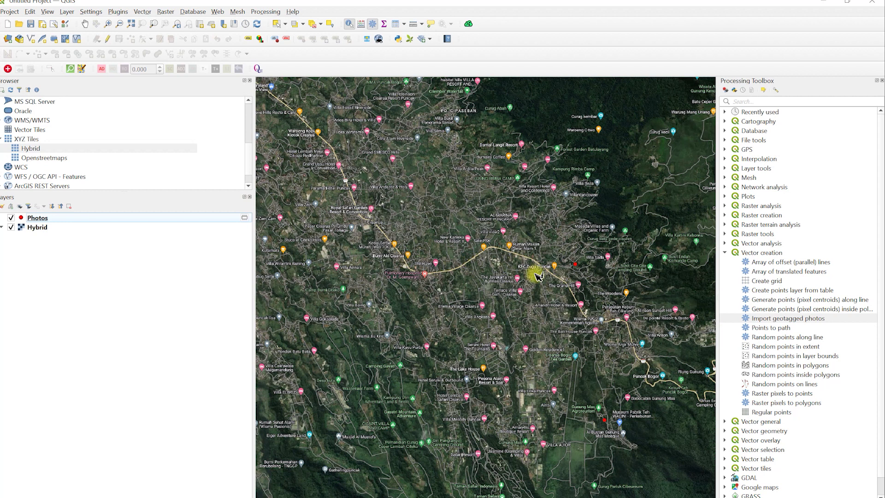
scroll(309, 202, up, 1)
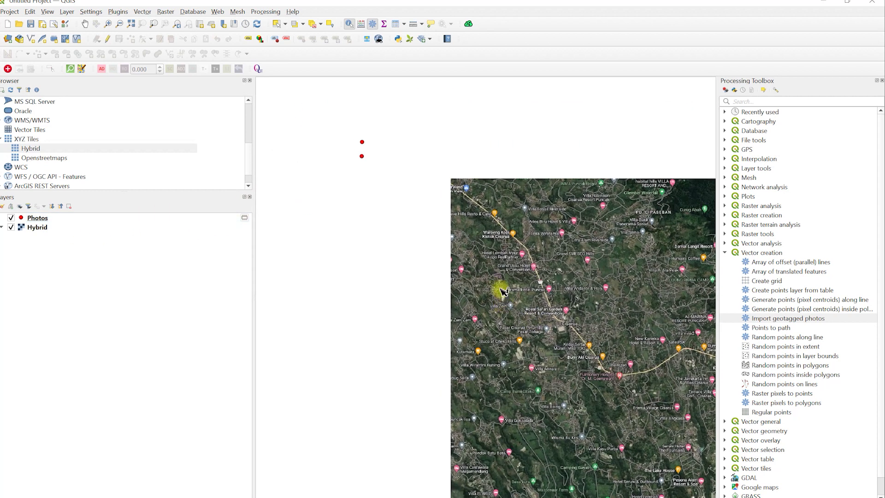
scroll(360, 141, up, 3)
scroll(361, 141, up, 1)
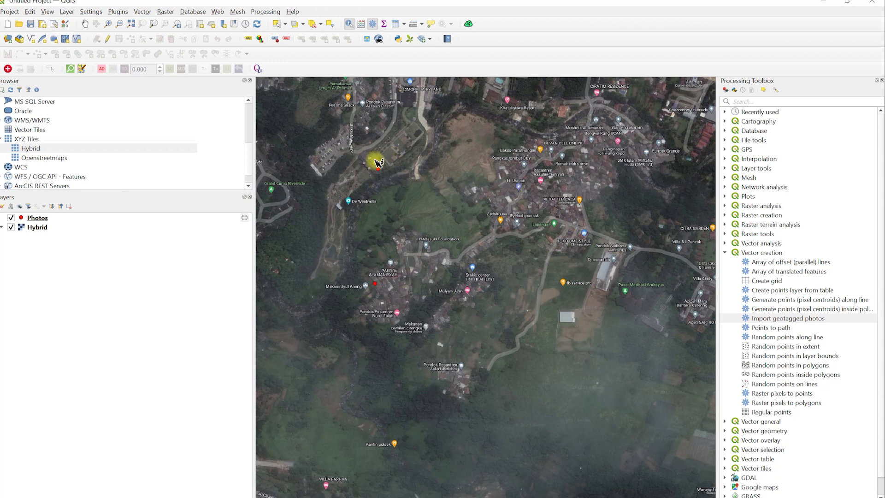
scroll(372, 161, up, 2)
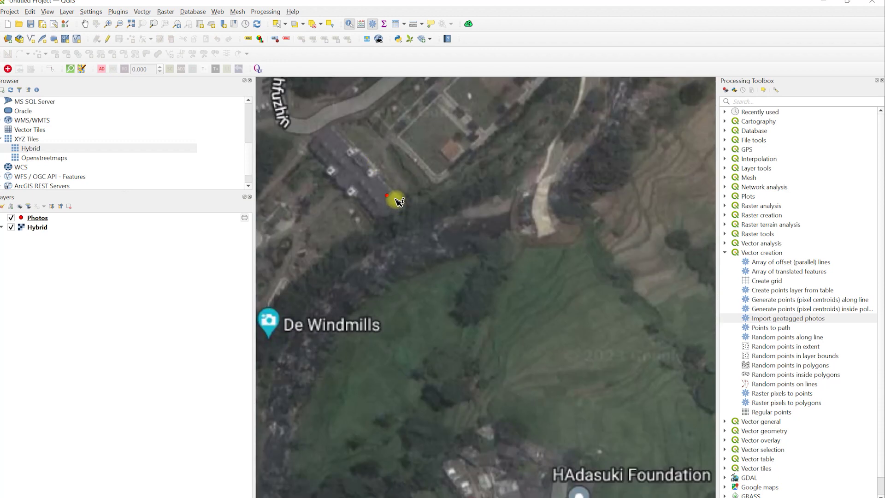
drag(410, 198, 434, 287)
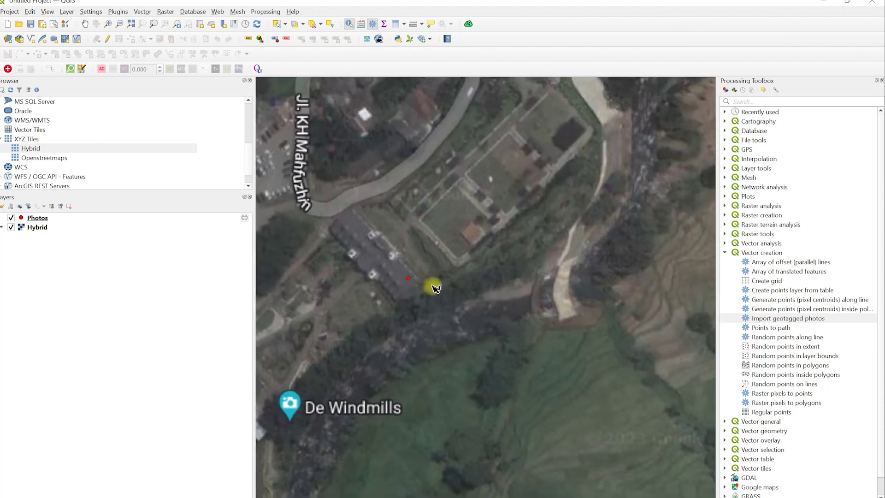
click(408, 280)
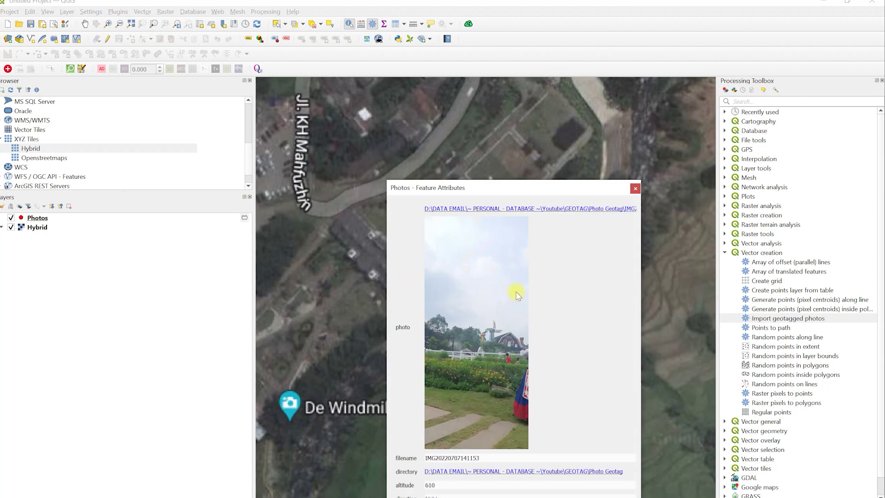
click(635, 189)
scroll(595, 209, down, 3)
drag(612, 273, 437, 164)
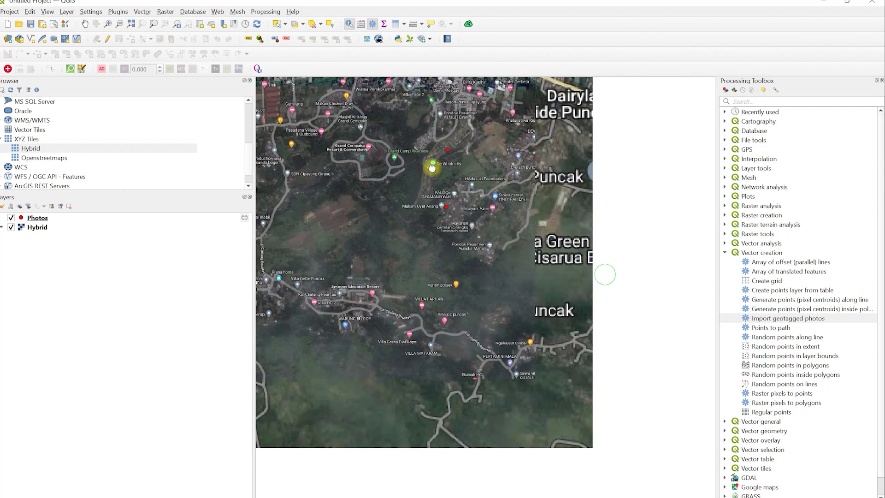
scroll(423, 230, up, 5)
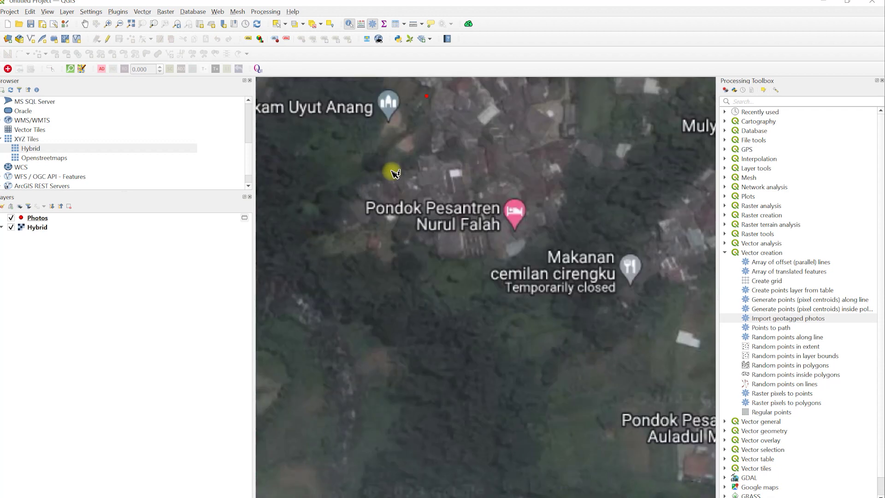
drag(429, 110, 451, 221)
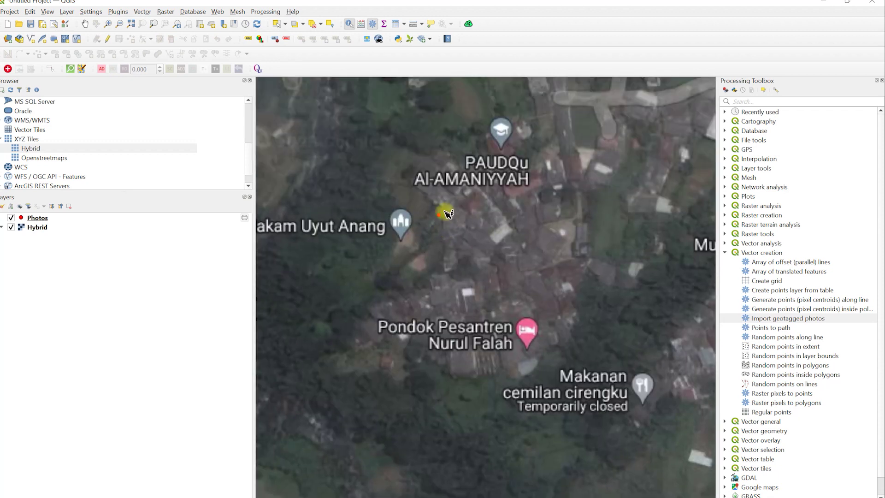
click(441, 218)
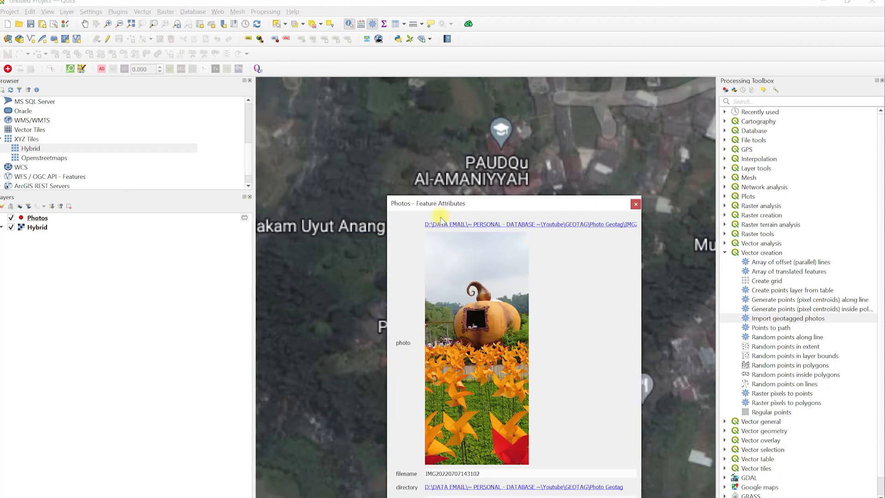
click(635, 205)
scroll(623, 208, down, 3)
scroll(632, 223, down, 3)
drag(636, 233, 377, 181)
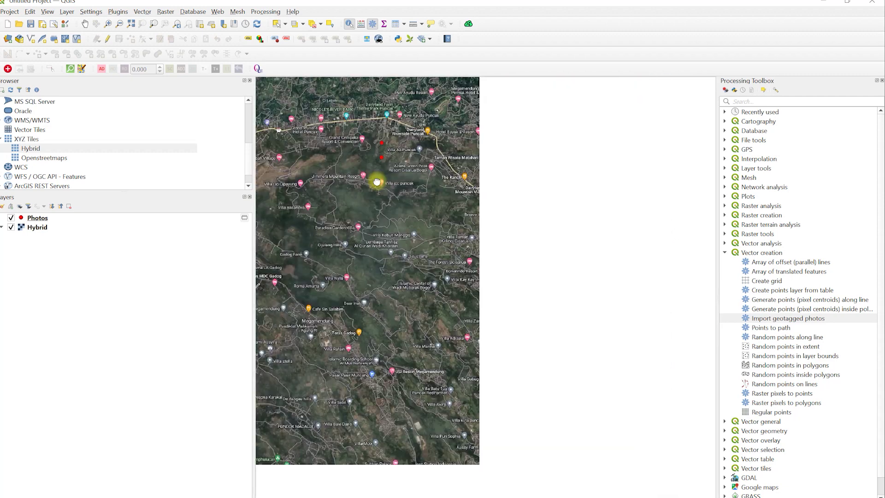
scroll(563, 286, up, 1)
scroll(533, 257, up, 1)
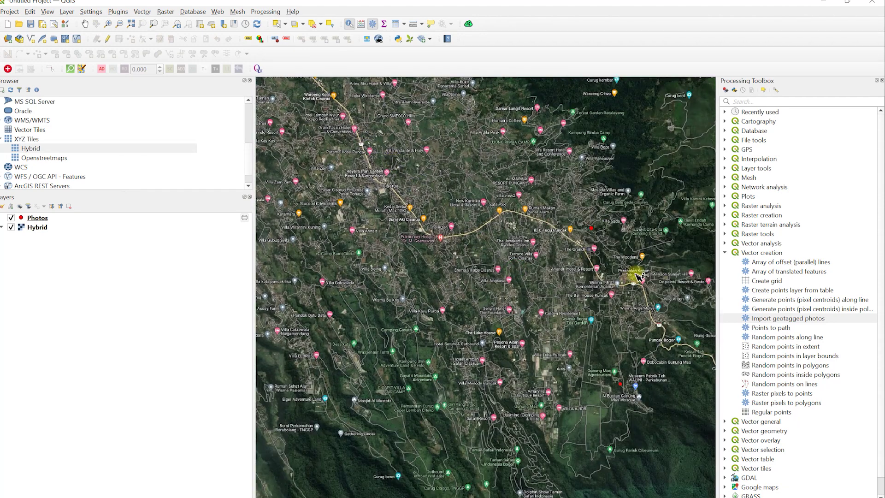
click(591, 230)
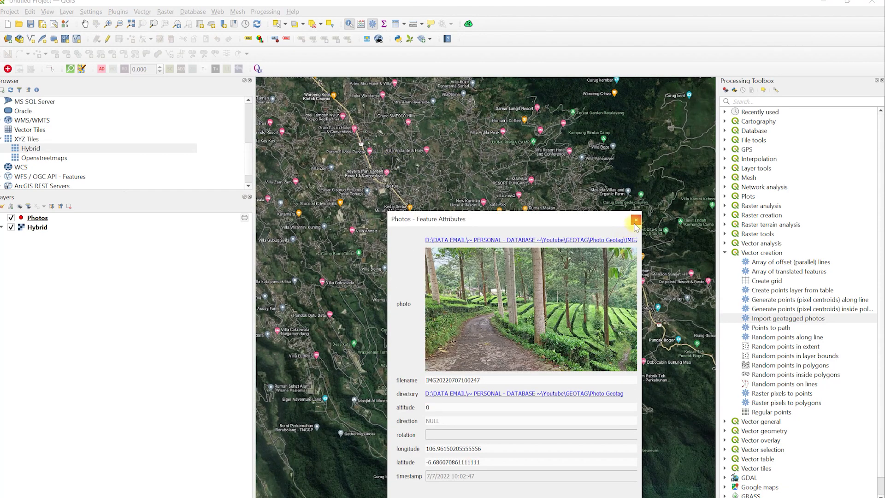
click(635, 220)
scroll(606, 222, up, 2)
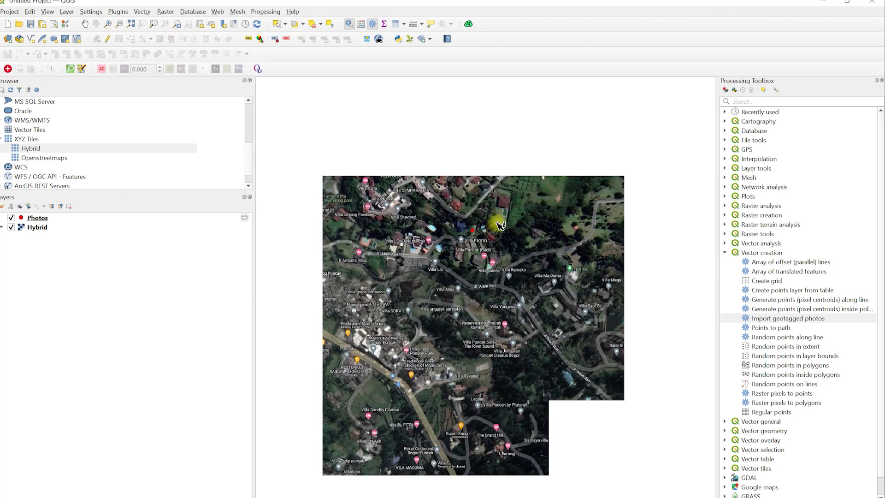
scroll(500, 223, up, 3)
scroll(618, 187, down, 1)
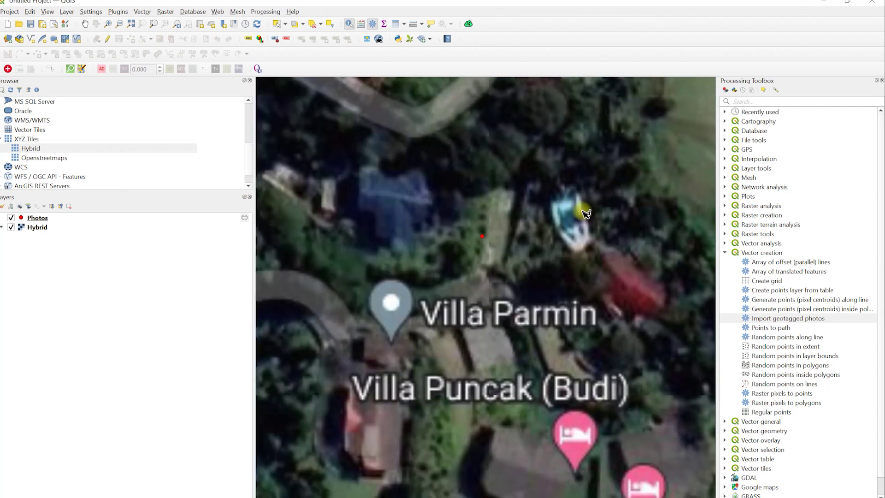
scroll(581, 211, down, 1)
click(535, 223)
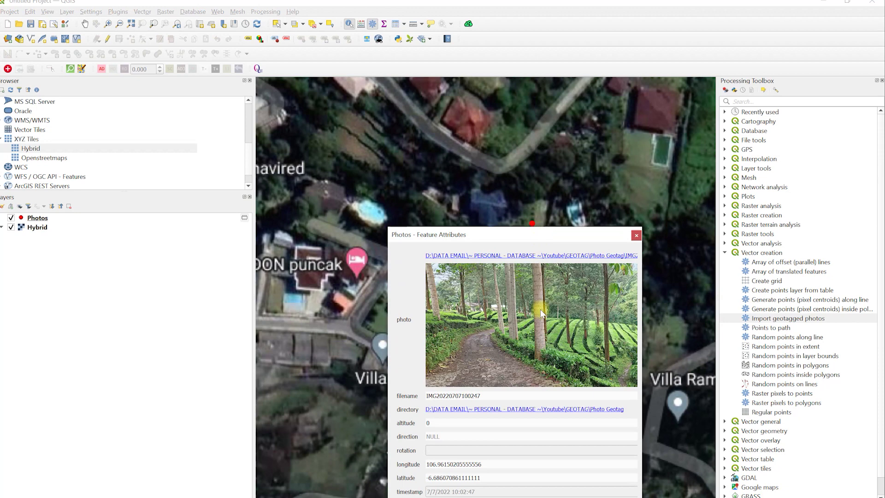
click(636, 237)
scroll(622, 238, down, 3)
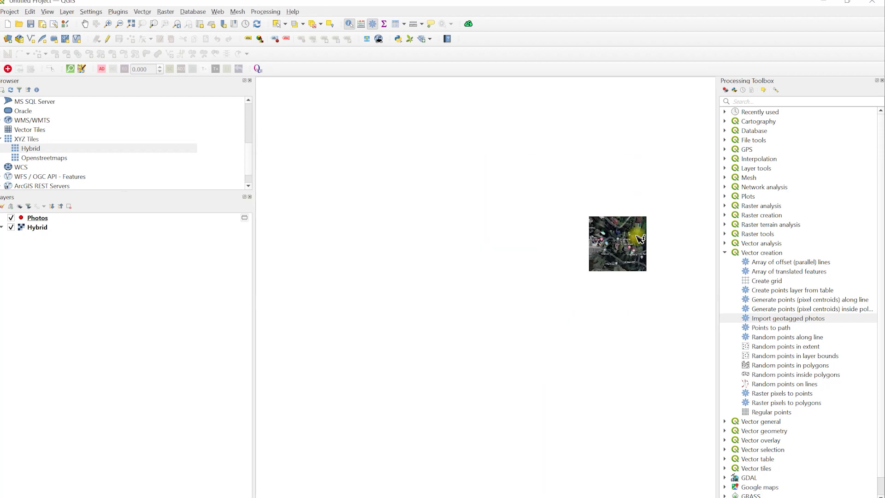
scroll(490, 275, up, 1)
scroll(505, 235, down, 2)
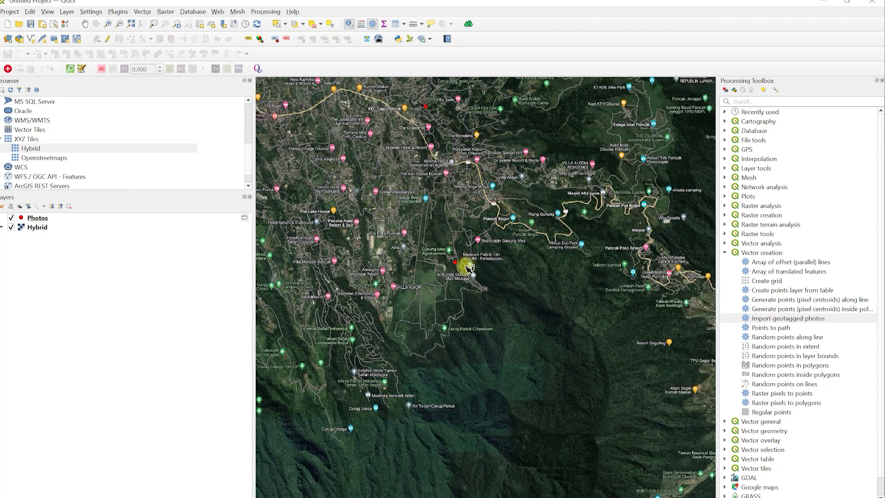
scroll(464, 265, up, 5)
scroll(429, 249, up, 1)
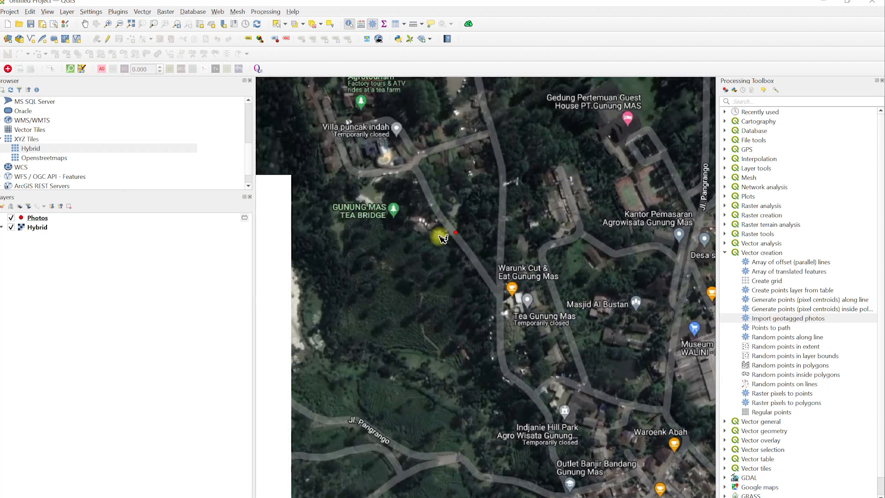
scroll(450, 231, up, 1)
drag(465, 249, 584, 254)
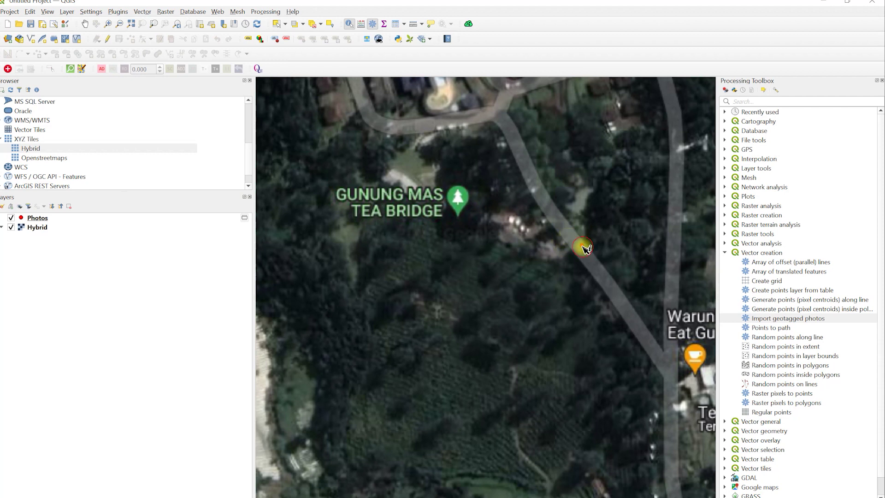
click(585, 248)
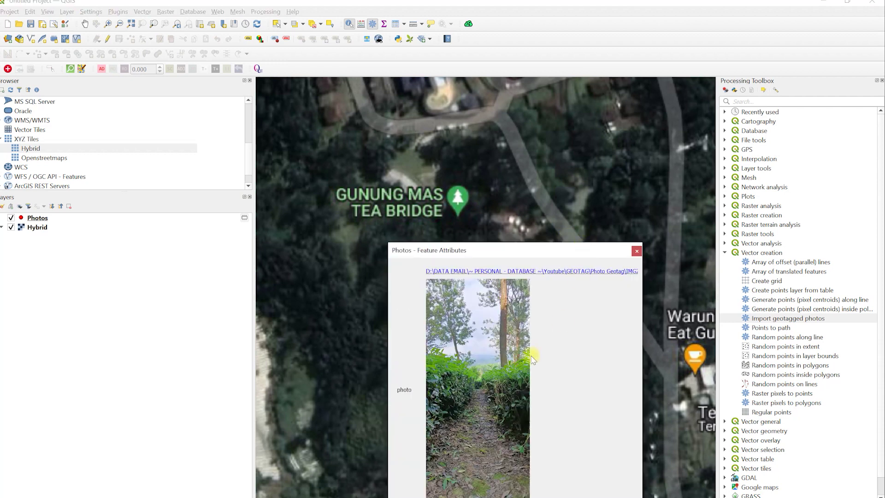
click(637, 253)
scroll(626, 257, down, 1)
scroll(625, 259, down, 1)
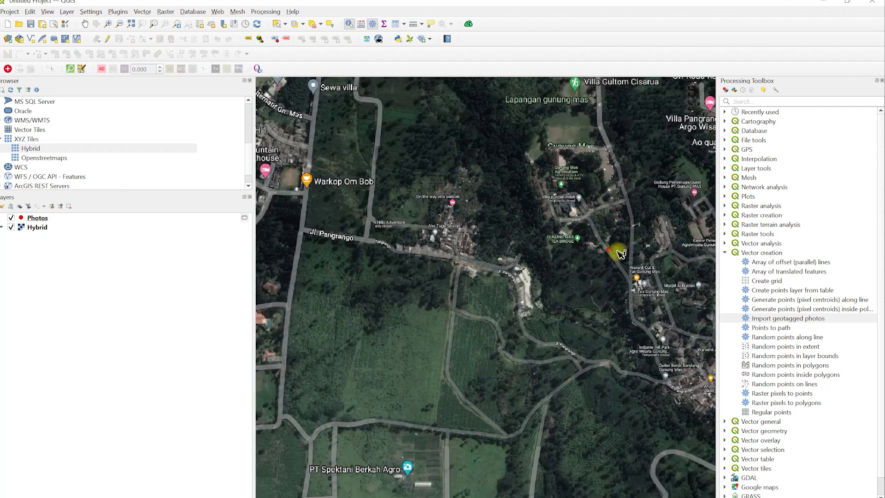
scroll(468, 239, down, 1)
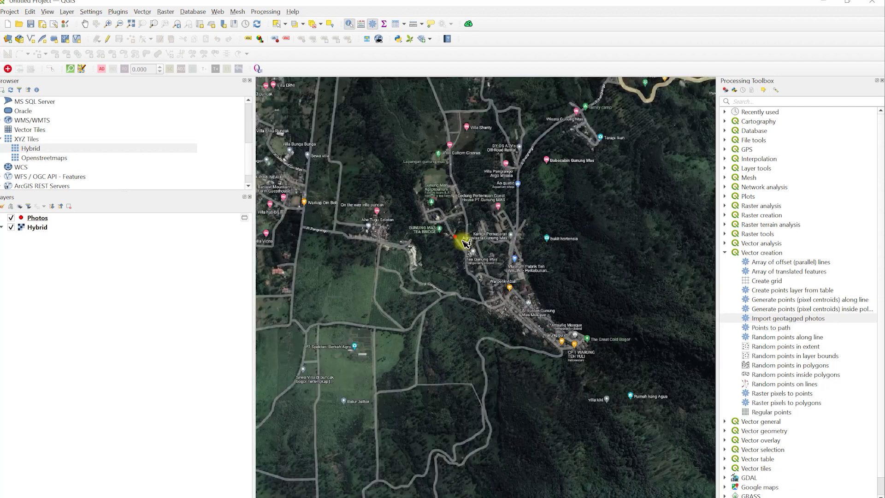
scroll(465, 243, down, 1)
scroll(465, 242, down, 1)
scroll(467, 263, down, 1)
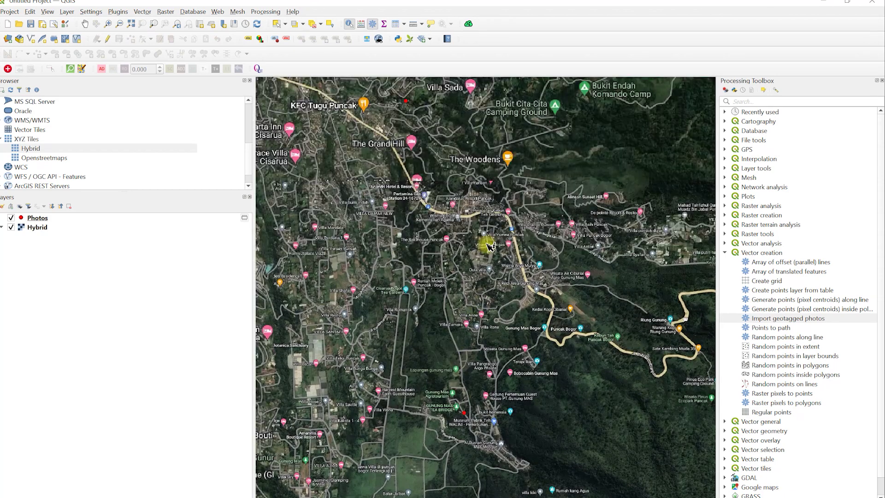
scroll(475, 306, down, 1)
Start Save Features As for the Photos layer with ESRI Shapefile as the format
right_click(35, 218)
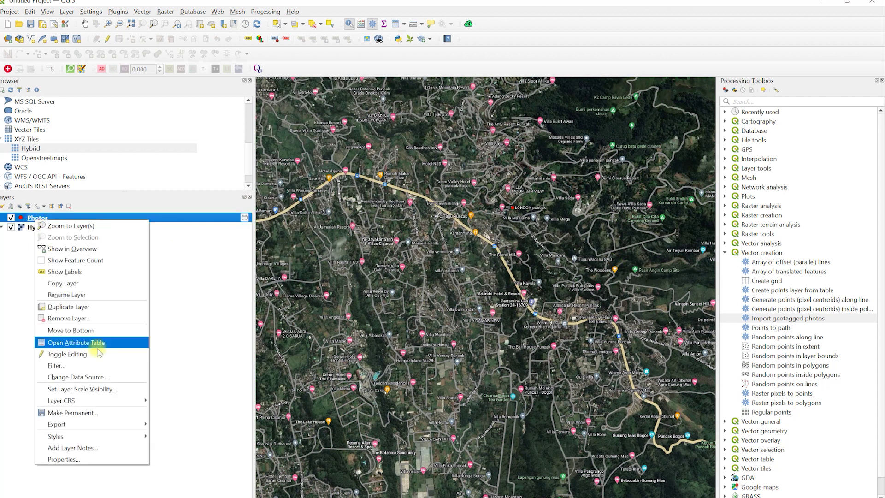
click(97, 425)
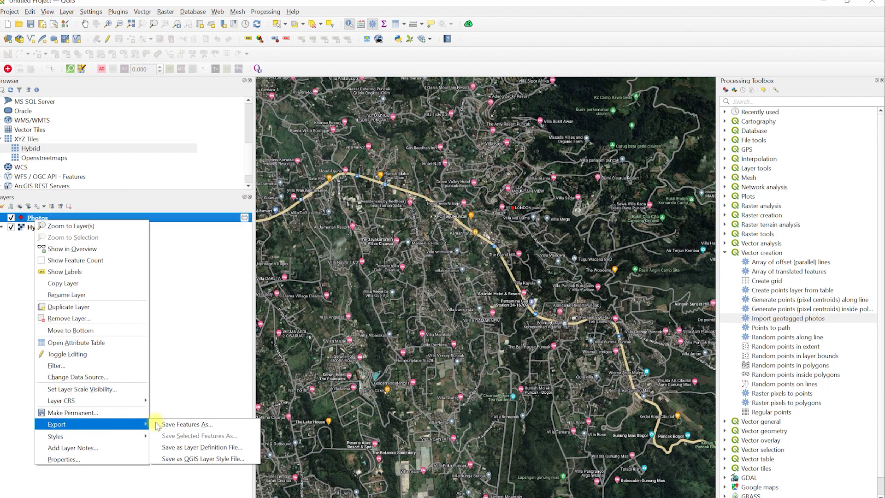
click(180, 424)
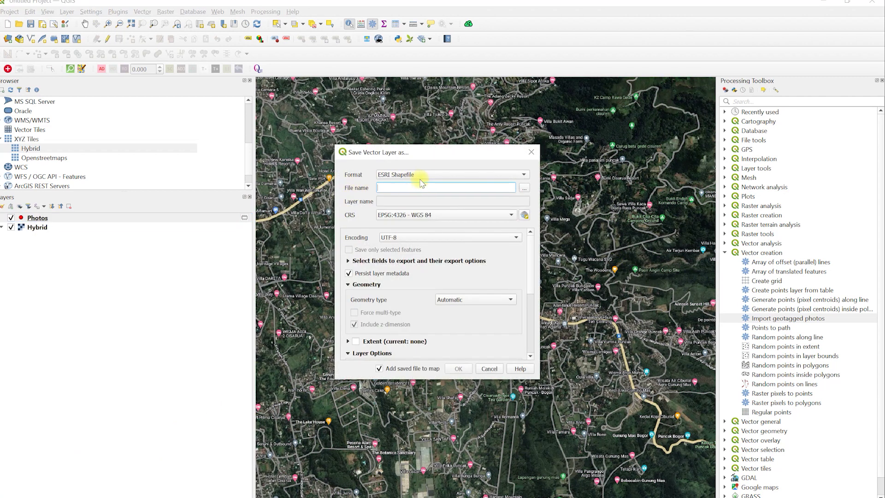
click(421, 175)
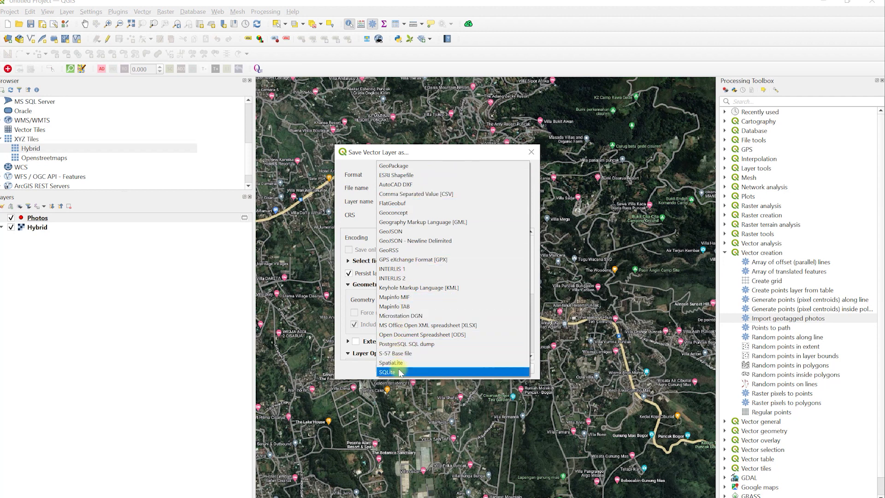
click(433, 178)
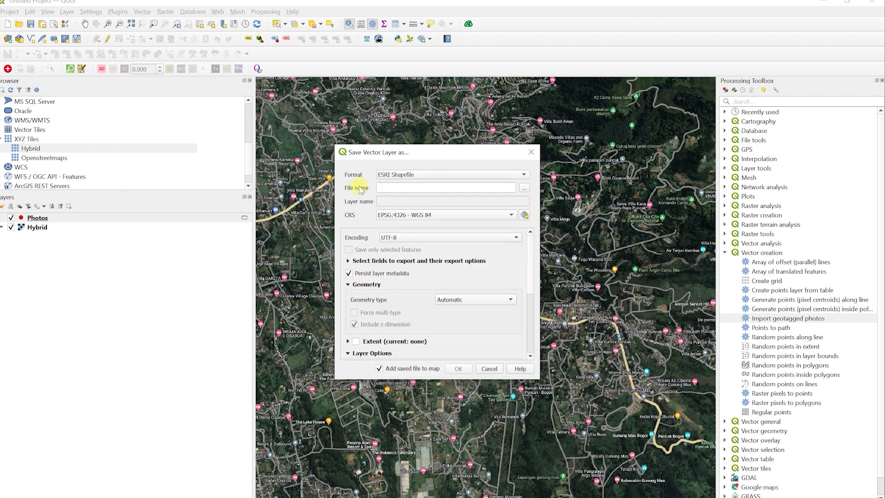